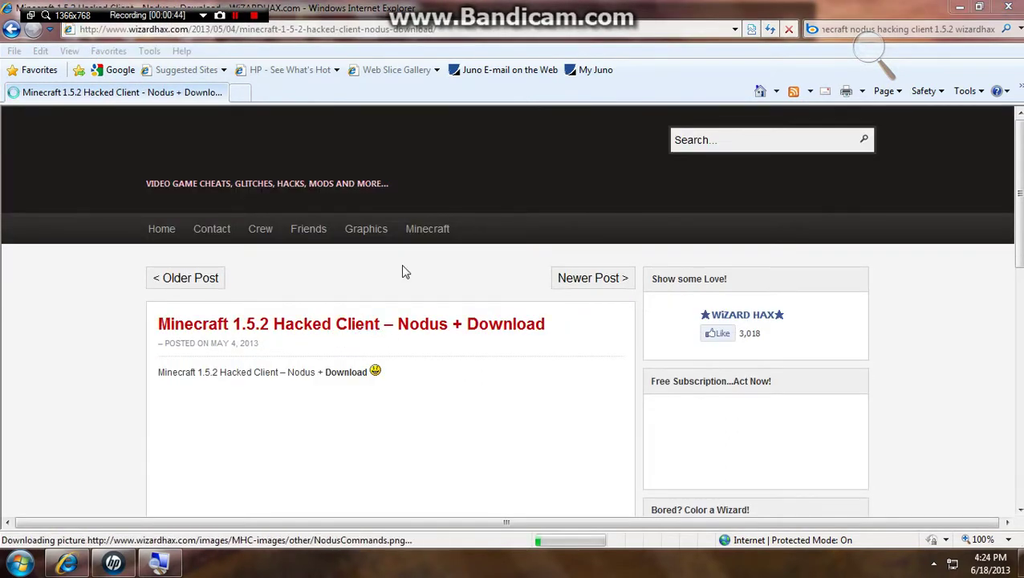
# Step: Magnify the Download button on the Nodus 1.5.2 post and return the magnification to 100%
pyautogui.moveTo(1014, 227); pyautogui.dragTo(1019, 273)
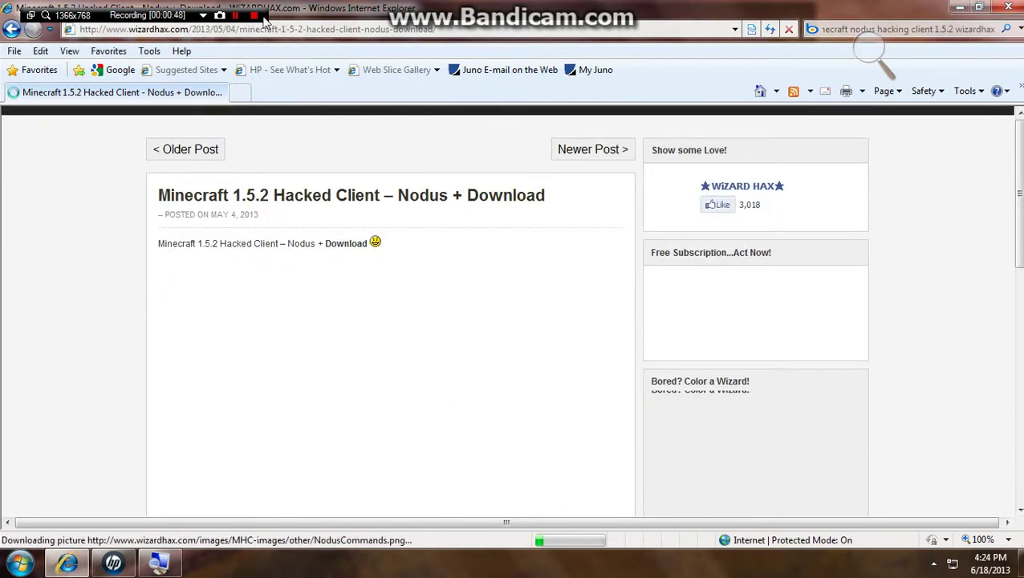
pyautogui.click(235, 15)
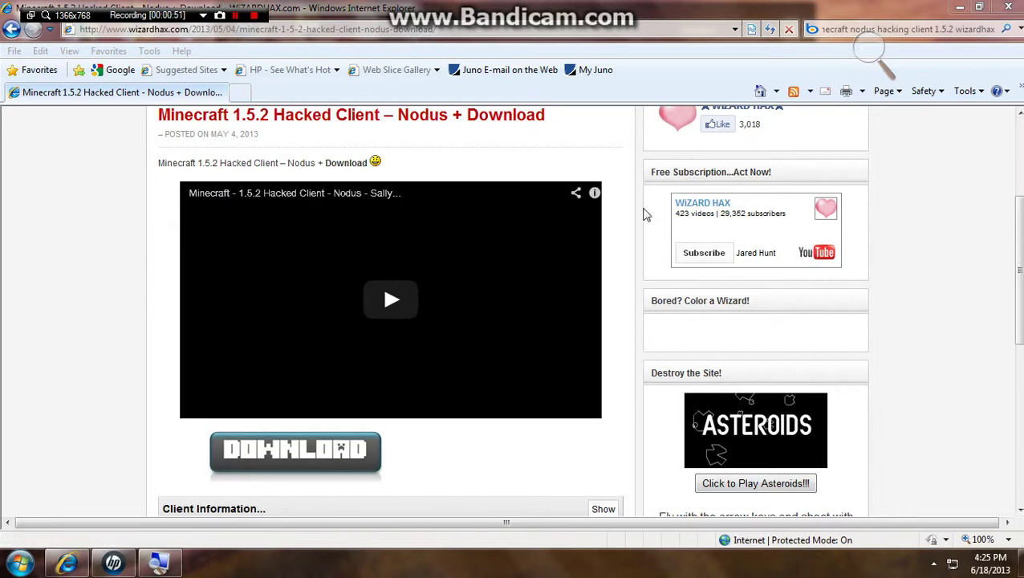
pyautogui.click(868, 56)
pyautogui.click(886, 57)
pyautogui.click(886, 58)
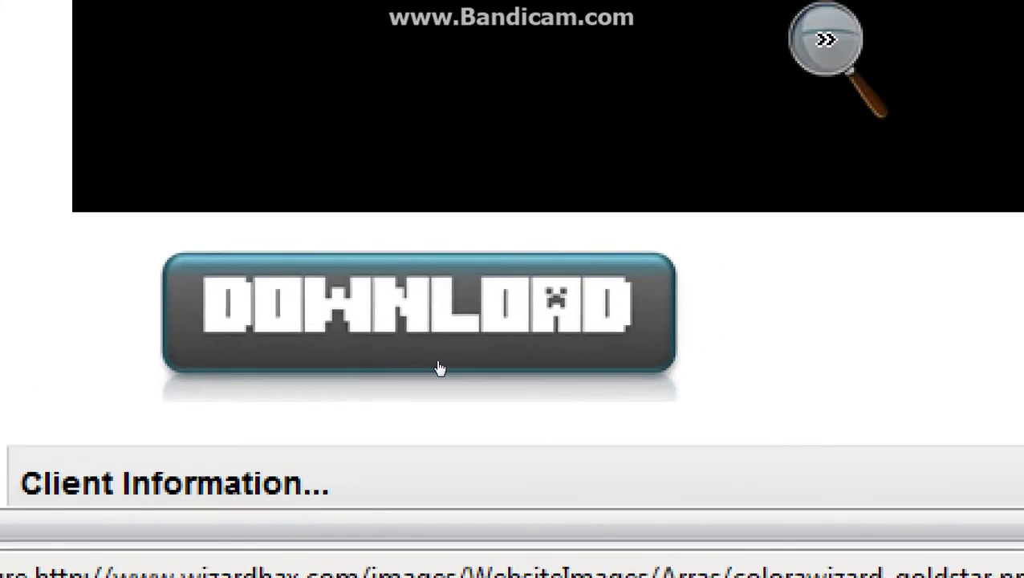
pyautogui.click(434, 361)
pyautogui.click(426, 373)
pyautogui.click(426, 373)
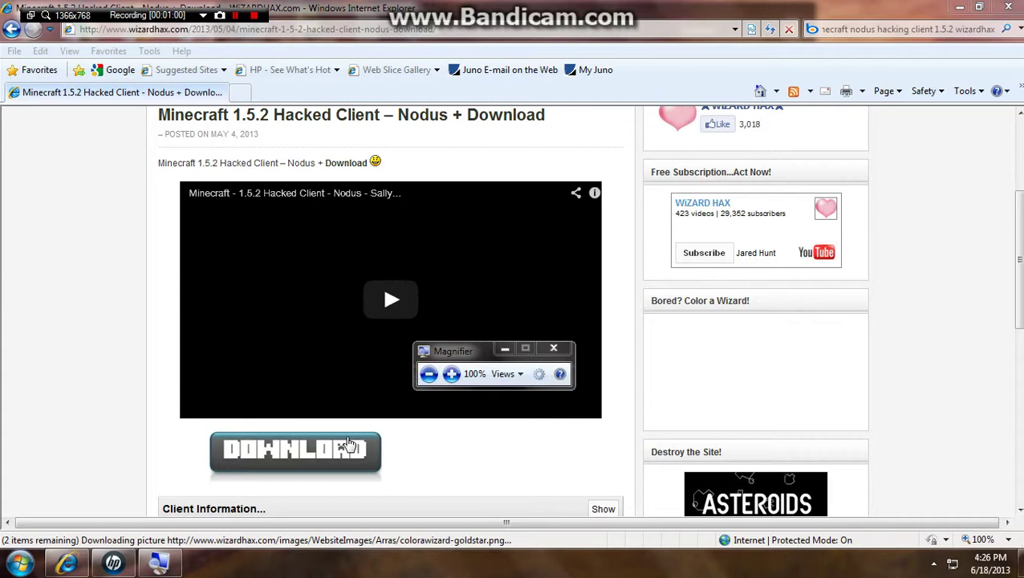
# Step: Open the Nodus client's download link and minimize the main browser window
pyautogui.click(343, 448)
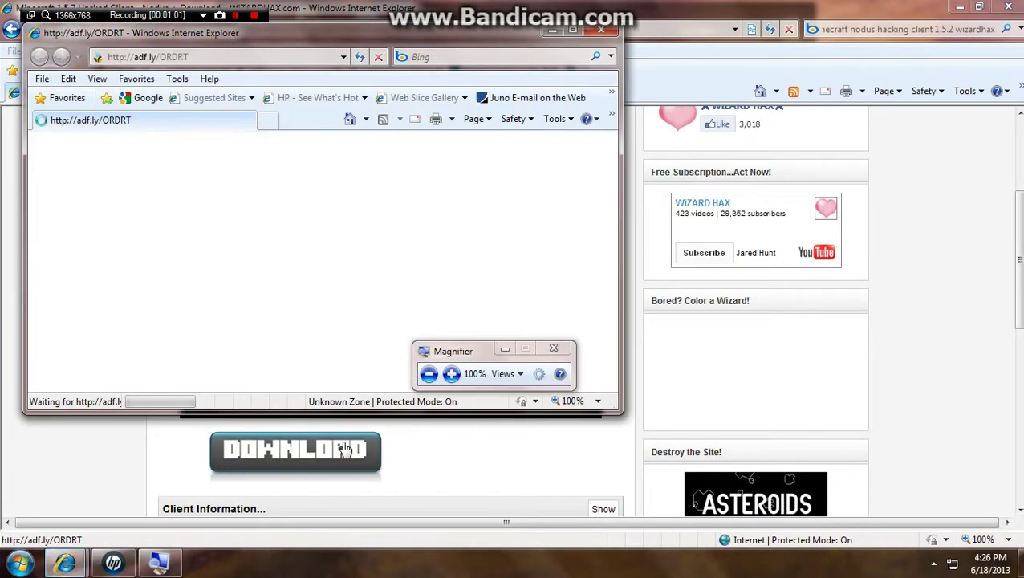
pyautogui.click(959, 6)
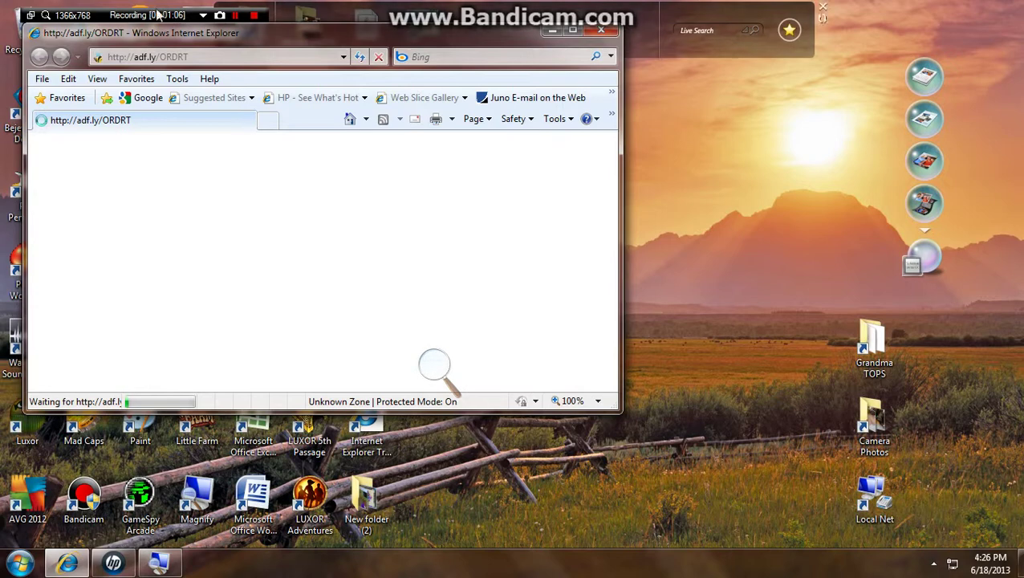
pyautogui.click(235, 15)
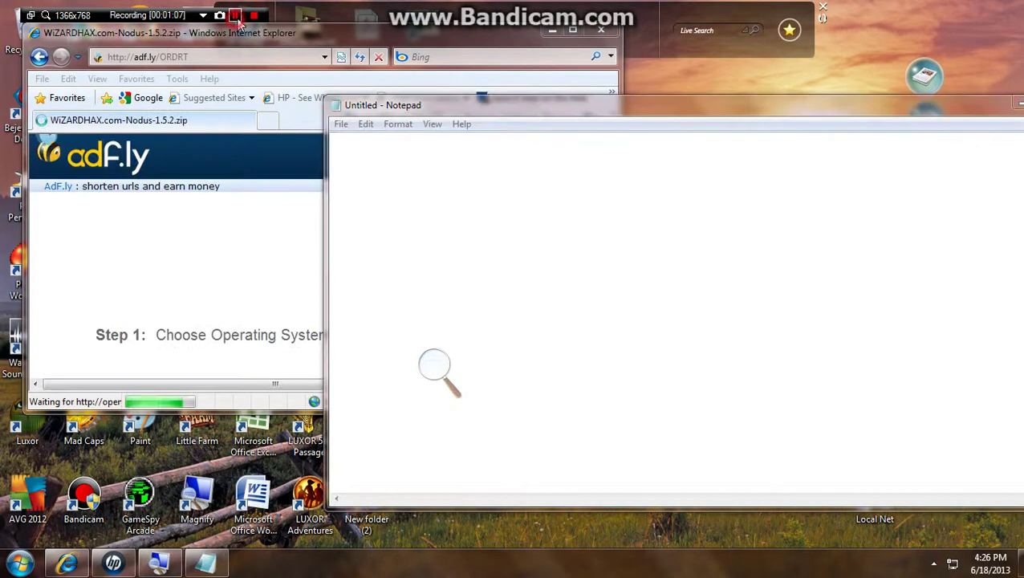
# Step: Write the note "download but save it" in Notepad and move its window clear of the ad page's skip control
pyautogui.click(550, 201)
pyautogui.write('download but save it')
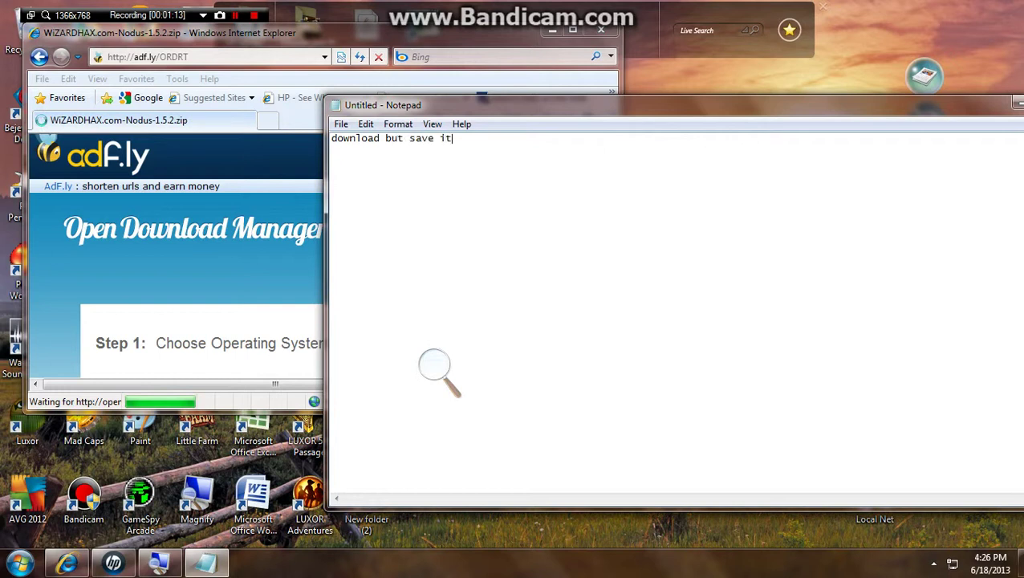
pyautogui.moveTo(455, 140); pyautogui.dragTo(332, 184)
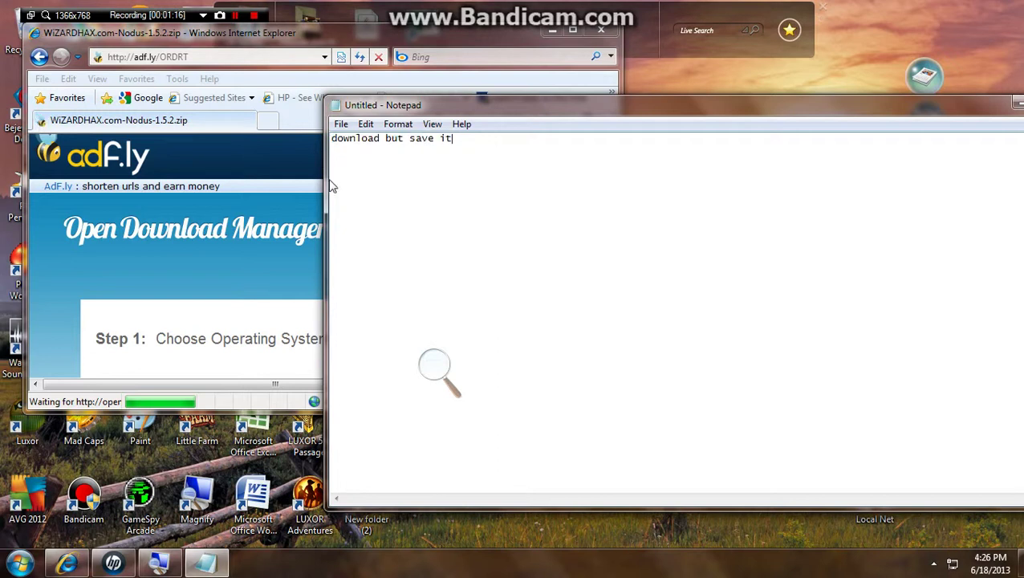
pyautogui.moveTo(508, 107); pyautogui.dragTo(533, 213)
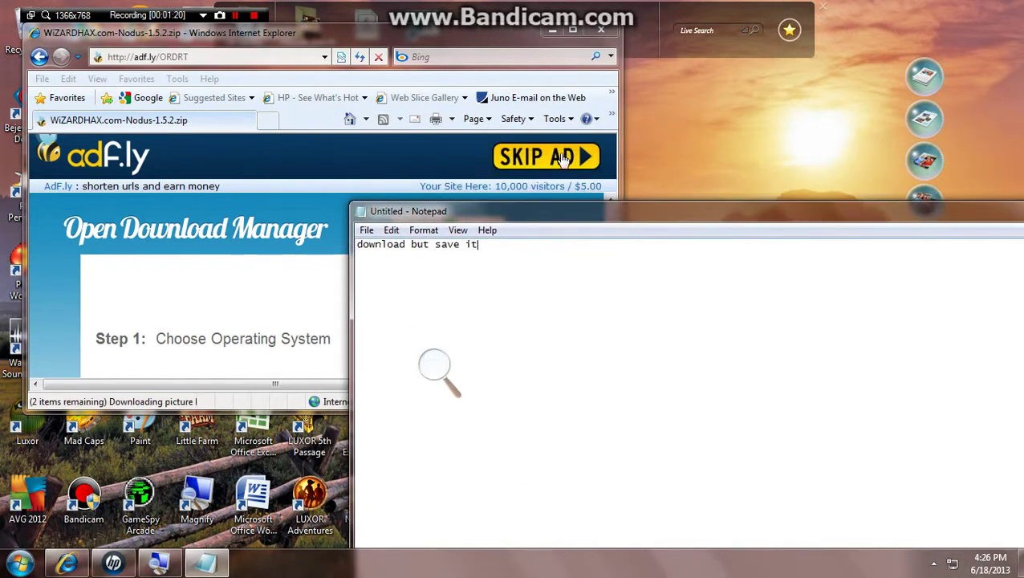
# Step: Skip the ad on the adf.ly page and reload the redirect page
pyautogui.click(562, 158)
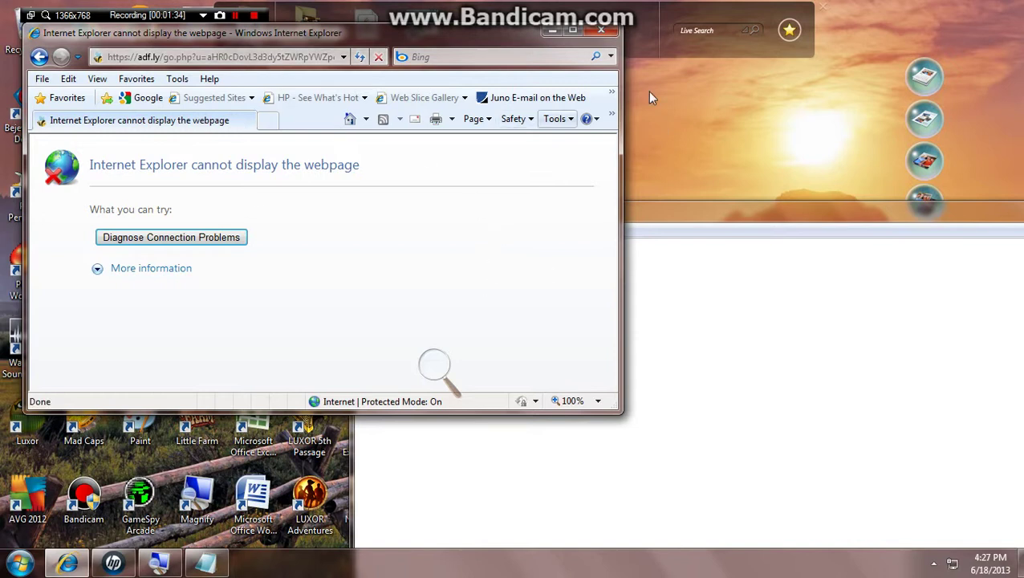
pyautogui.click(360, 58)
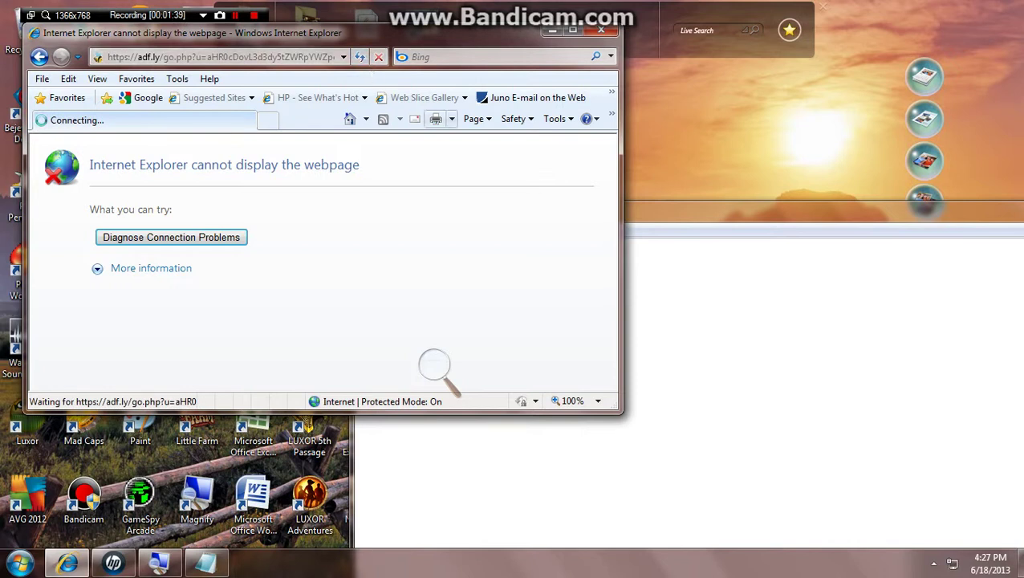
# Step: Replace the Notepad note with "i have allready downloaded it so we will skip the download here" and reposition its window
pyautogui.click(751, 212)
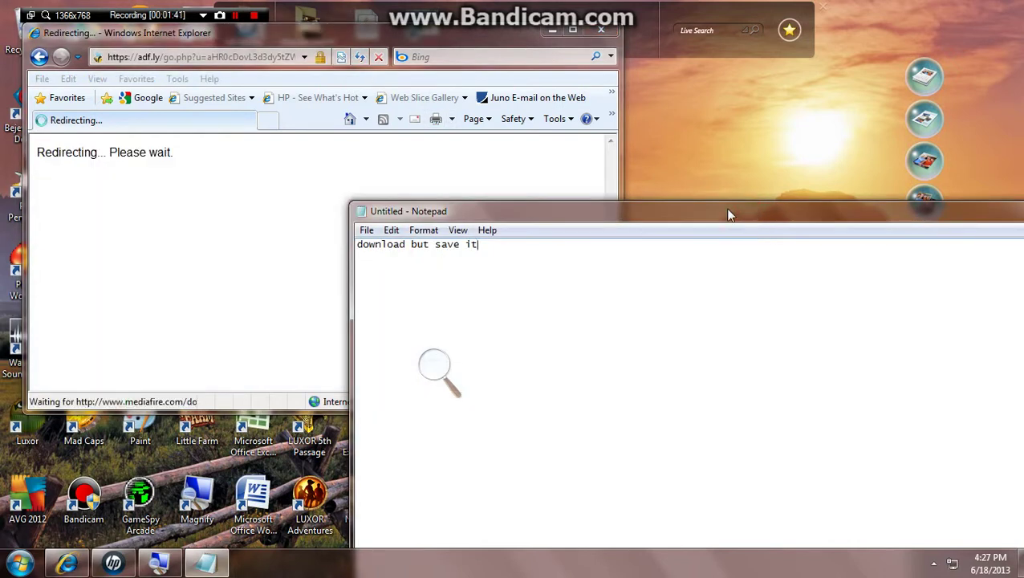
pyautogui.moveTo(357, 244); pyautogui.dragTo(494, 244)
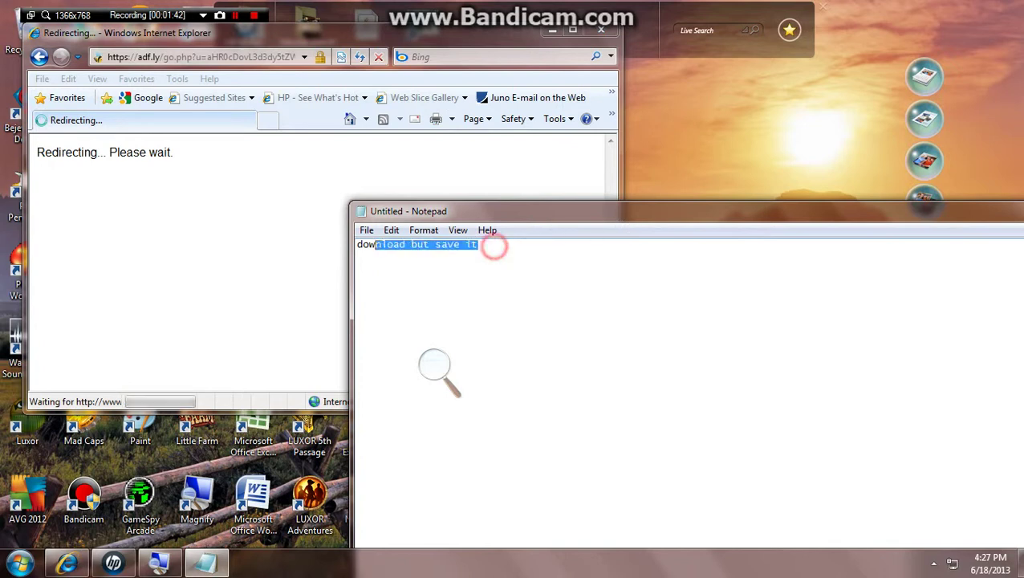
pyautogui.press('BackSpace')
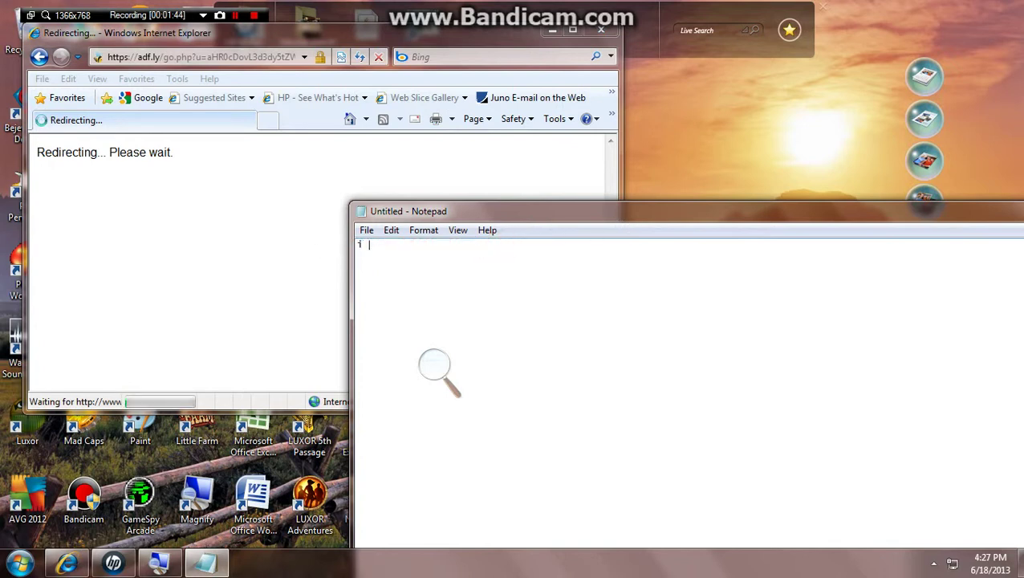
pyautogui.write('i have all')
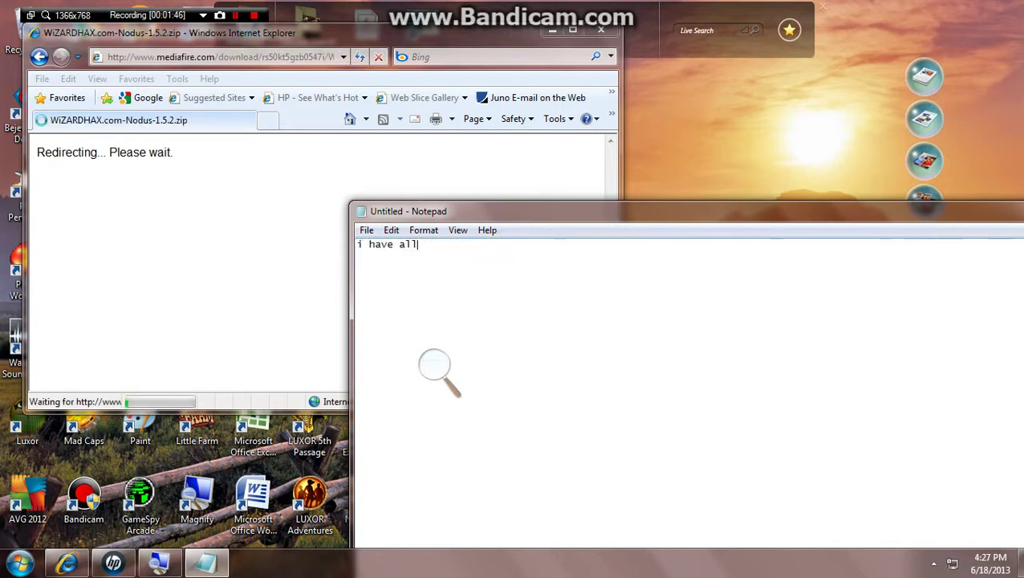
pyautogui.write('ready downloadd')
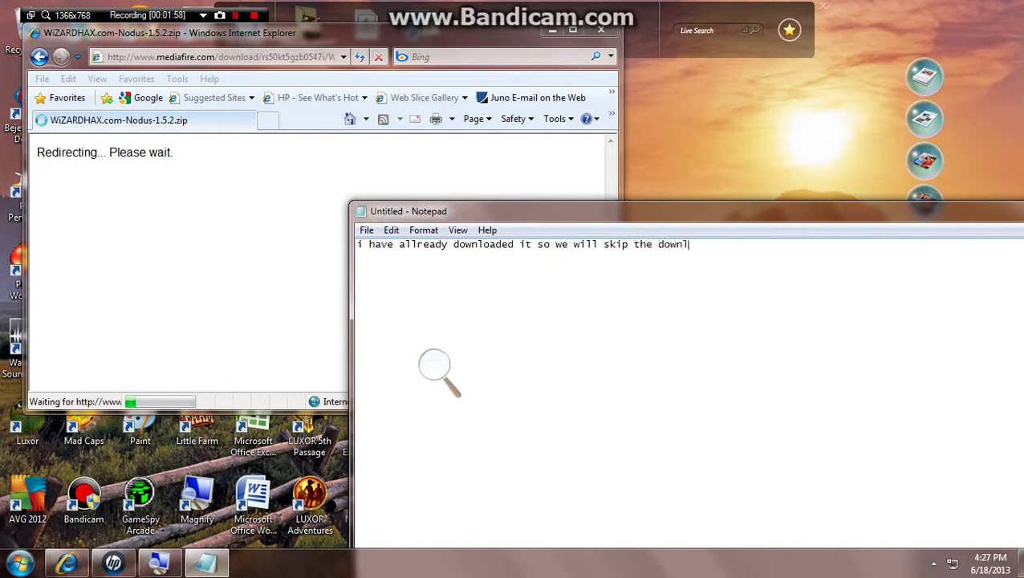
pyautogui.moveTo(697, 213); pyautogui.dragTo(595, 200)
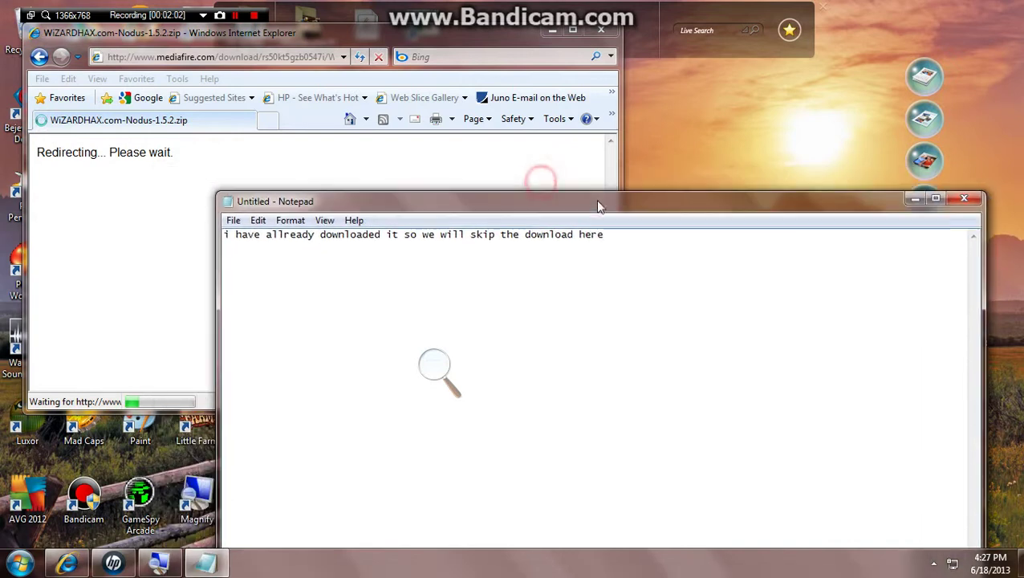
# Step: Close the download browser window and disconnect the Local Net dial-up connection
pyautogui.click(596, 28)
pyautogui.click(600, 32)
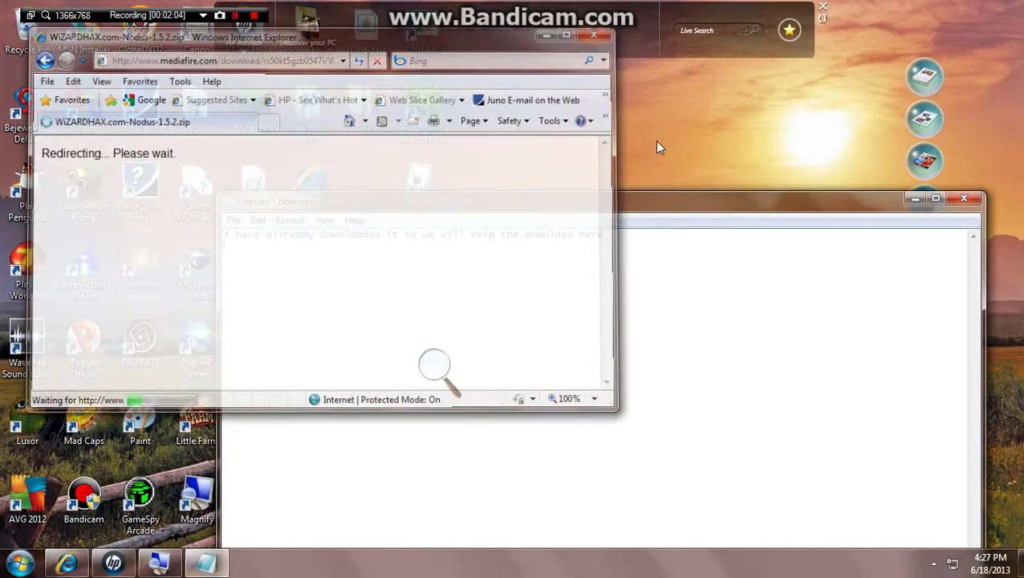
pyautogui.click(951, 563)
pyautogui.click(948, 340)
pyautogui.click(935, 361)
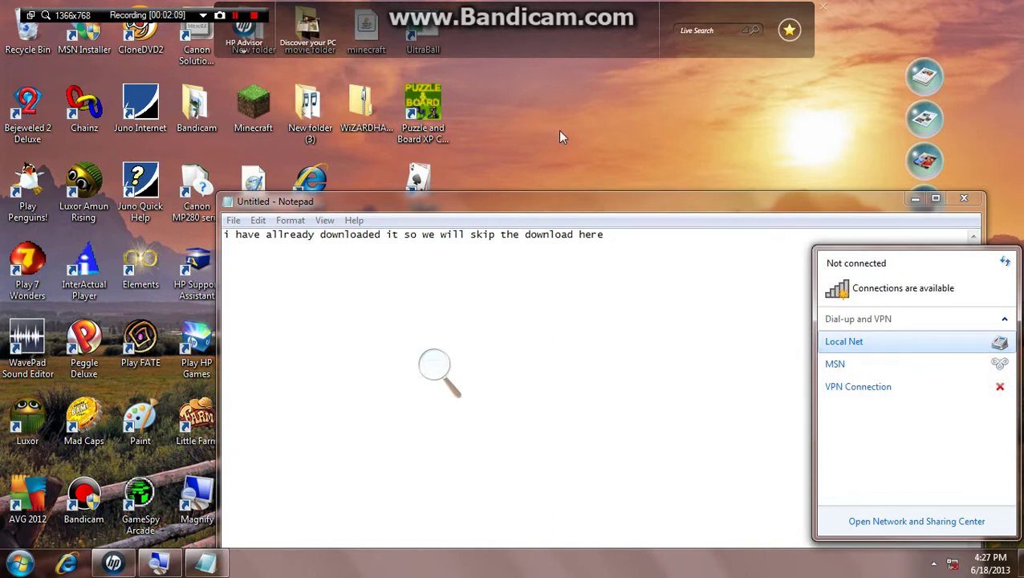
pyautogui.click(632, 140)
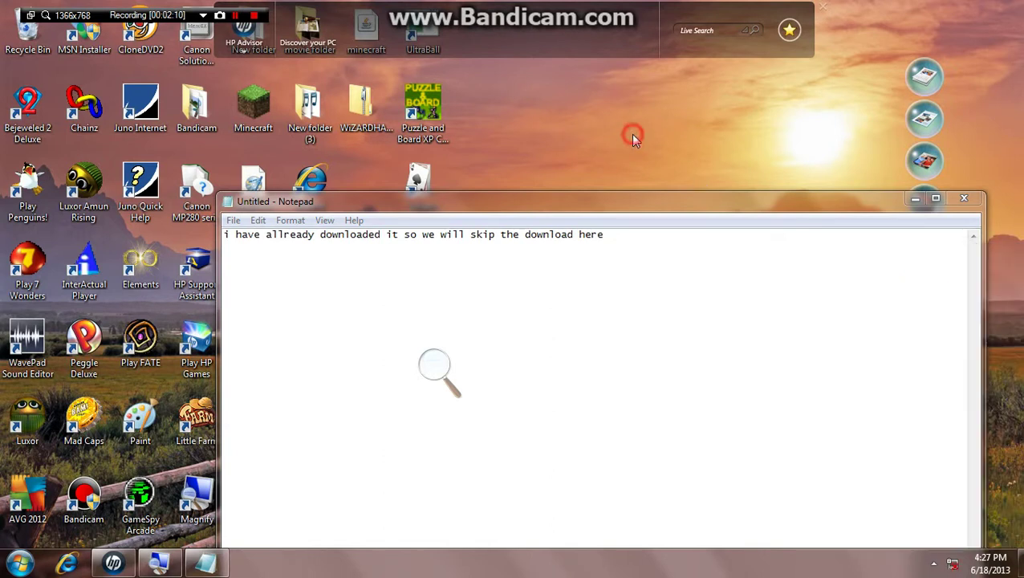
# Step: Shift the Notepad window aside and move the WiZARDHAX.com-Nodus-1.5.2 zip to an empty area of the desktop
pyautogui.moveTo(469, 207); pyautogui.dragTo(607, 227)
pyautogui.moveTo(360, 113); pyautogui.dragTo(592, 123)
pyautogui.click(728, 152)
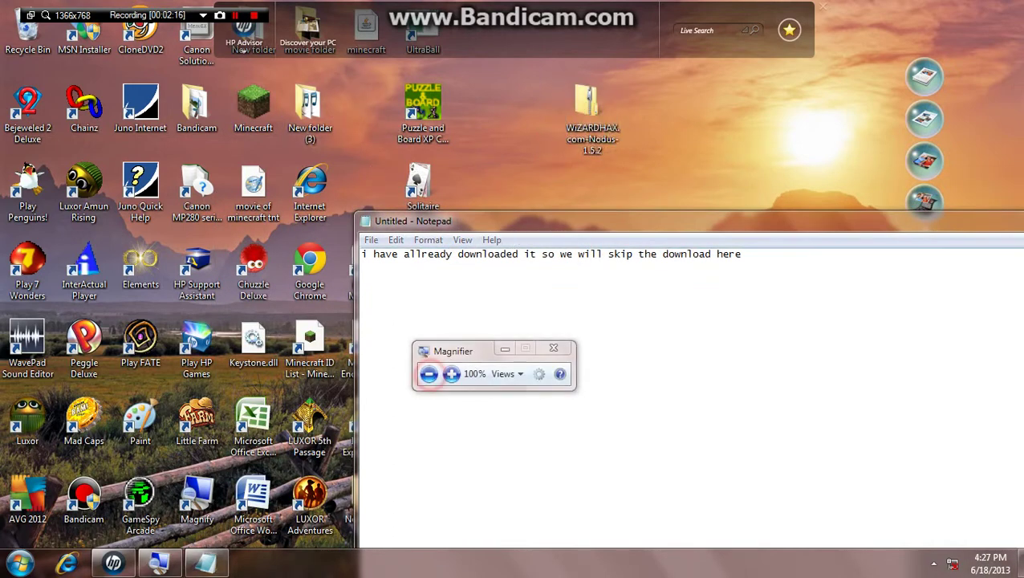
# Step: Magnify the WiZARDHAX.com-Nodus-1.5.2 zip icon on the desktop and zoom back out
pyautogui.click(451, 373)
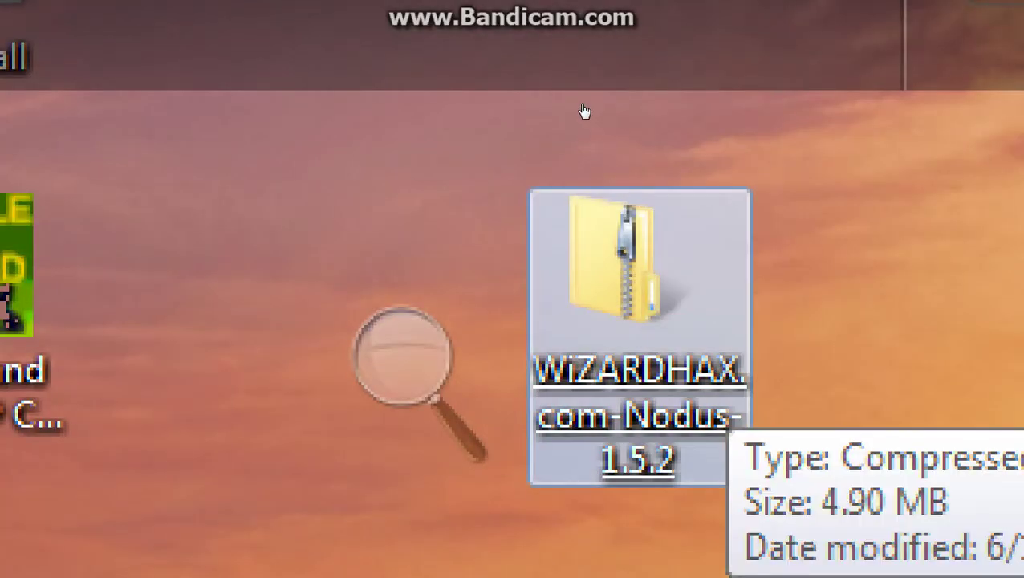
pyautogui.click(532, 116)
pyautogui.click(532, 138)
pyautogui.click(610, 114)
pyautogui.click(668, 125)
# Step: Open the zip's inner WiZARDHAX.com-Nodus-1.5.2 folder and move its window to the side of the desktop
pyautogui.doubleClick(607, 122)
pyautogui.doubleClick(306, 206)
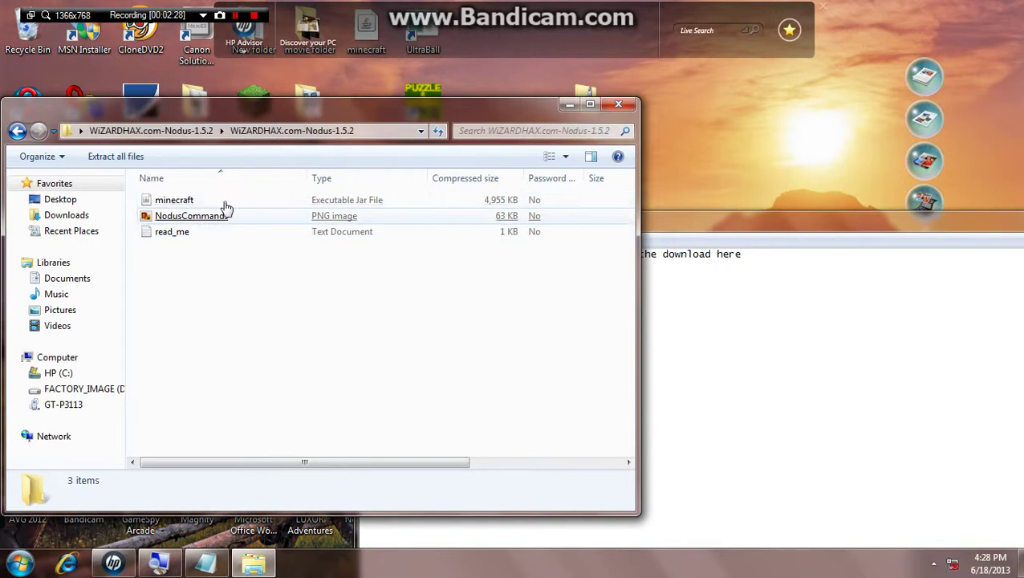
pyautogui.moveTo(293, 113); pyautogui.dragTo(427, 163)
pyautogui.moveTo(329, 122); pyautogui.dragTo(805, 173)
# Step: Reposition the Notepad window and clear the note about skipping the download
pyautogui.moveTo(429, 227); pyautogui.dragTo(275, 230)
pyautogui.moveTo(605, 265); pyautogui.dragTo(205, 262)
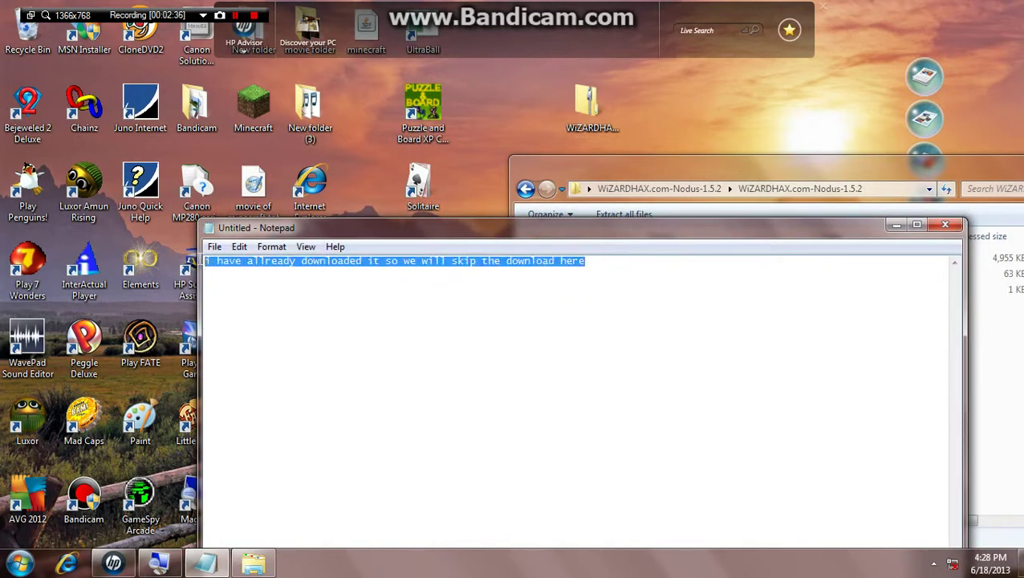
pyautogui.press('BackSpace')
pyautogui.click(479, 294)
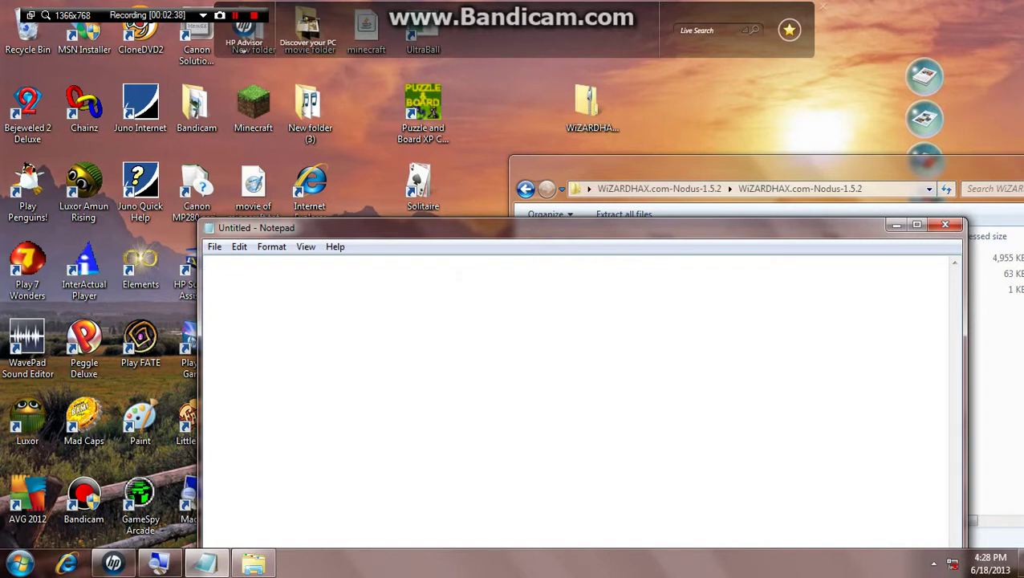
# Step: Search Windows for %appdata% and open the Roaming folder
pyautogui.click(25, 563)
pyautogui.click(35, 523)
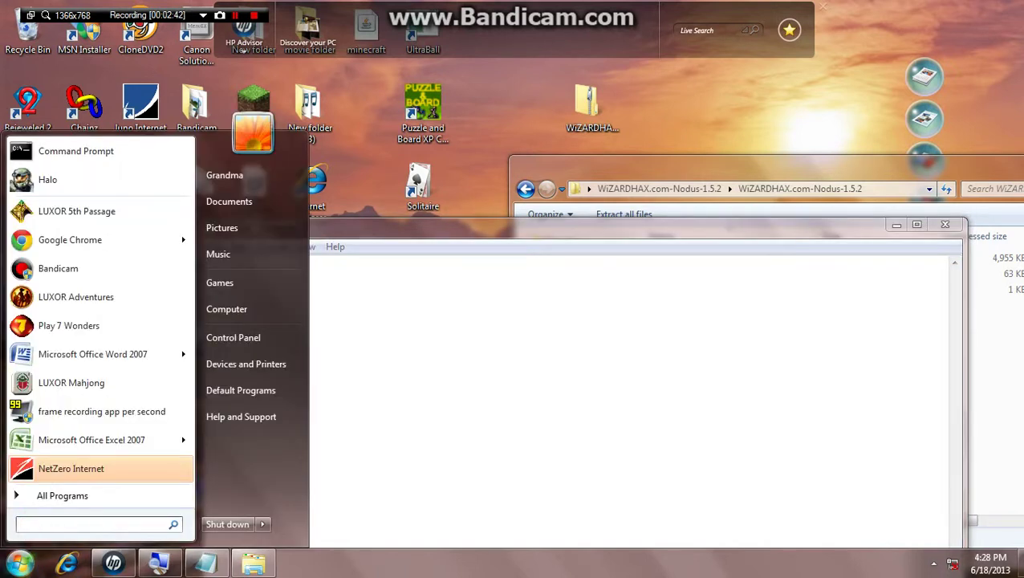
pyautogui.write('%appdata')
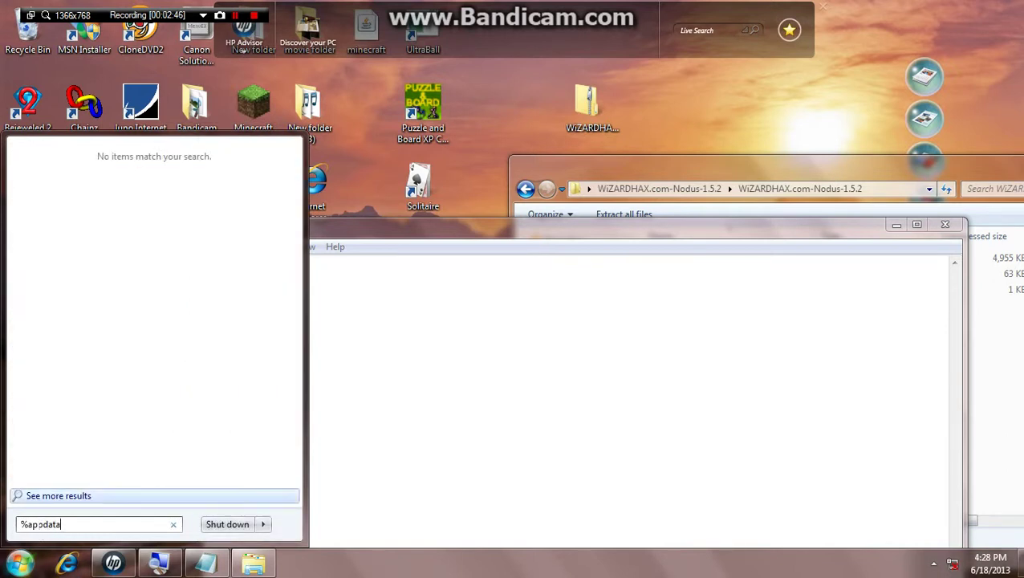
pyautogui.write('%')
pyautogui.click(72, 154)
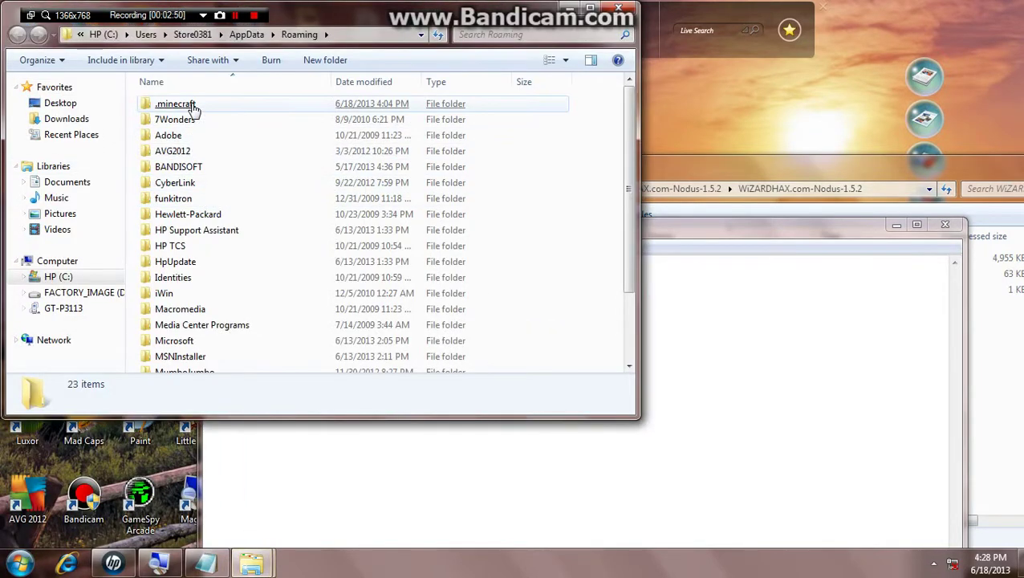
# Step: Open the bin folder inside the .minecraft folder
pyautogui.click(191, 107)
pyautogui.doubleClick(192, 107)
pyautogui.click(189, 106)
pyautogui.doubleClick(184, 105)
pyautogui.click(187, 106)
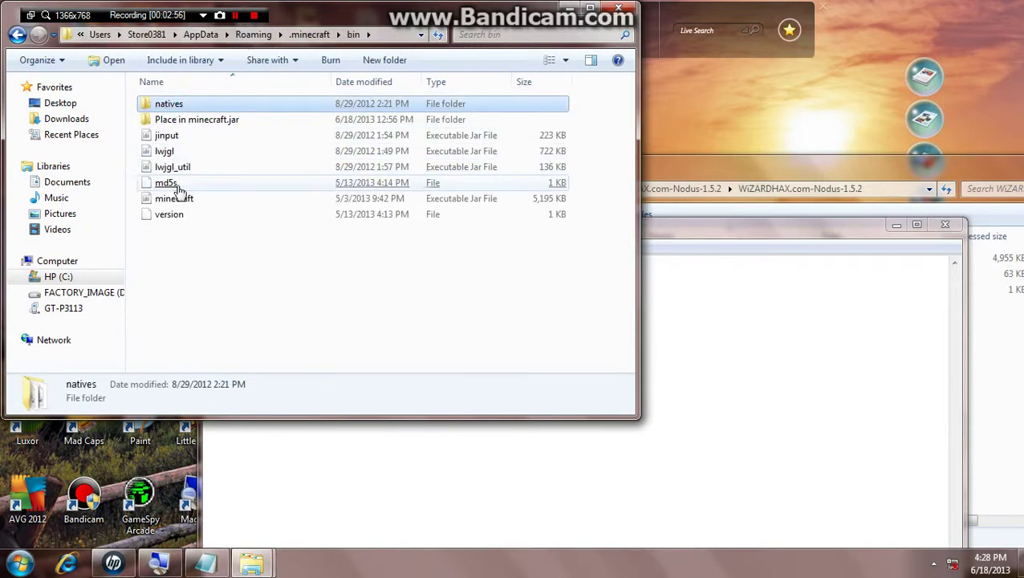
# Step: Note "mine's allready modded but if its your first mod, take out this" in Notepad and select the minecraft jar in bin
pyautogui.click(761, 311)
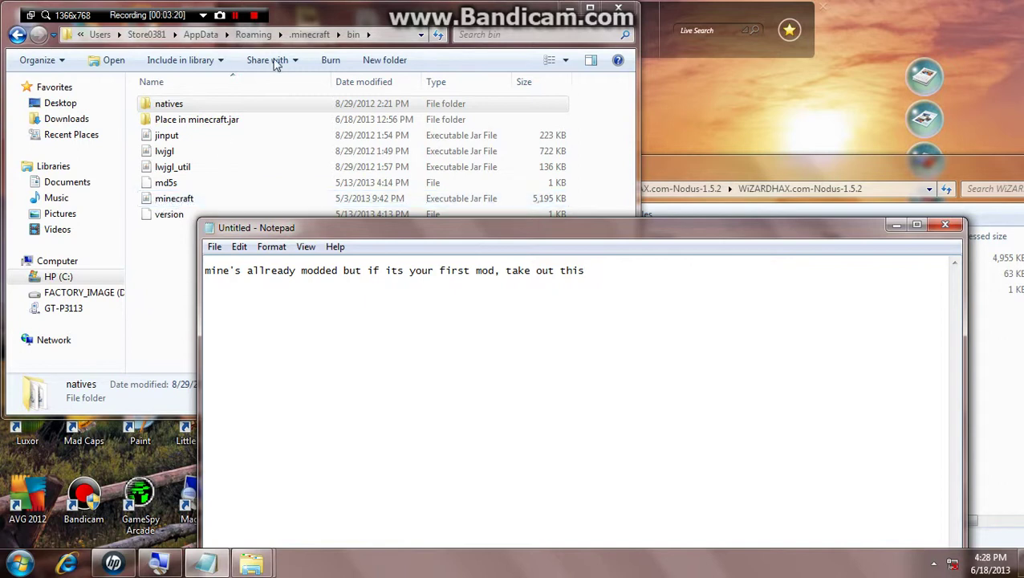
pyautogui.moveTo(278, 16); pyautogui.dragTo(362, 20)
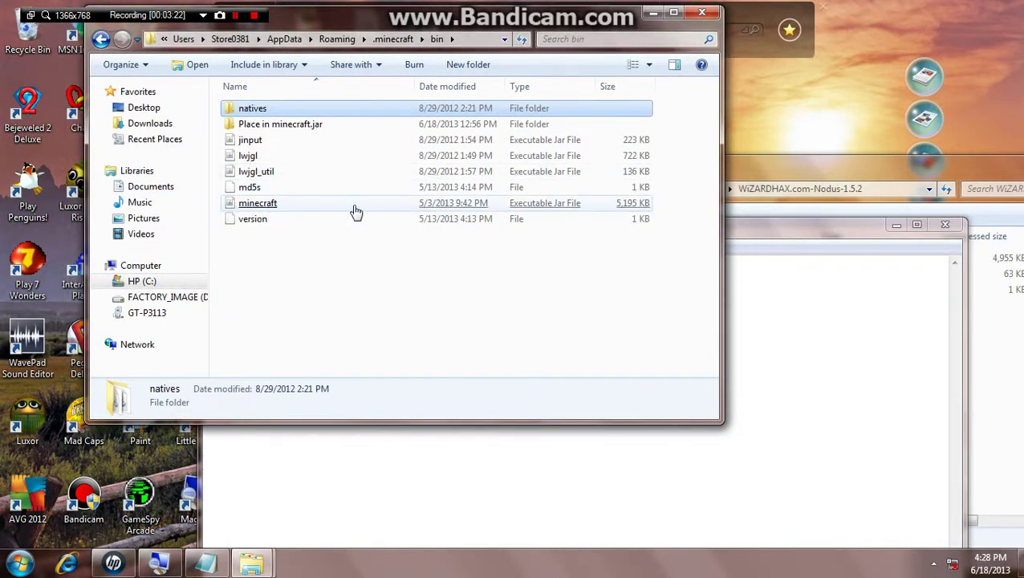
pyautogui.click(309, 207)
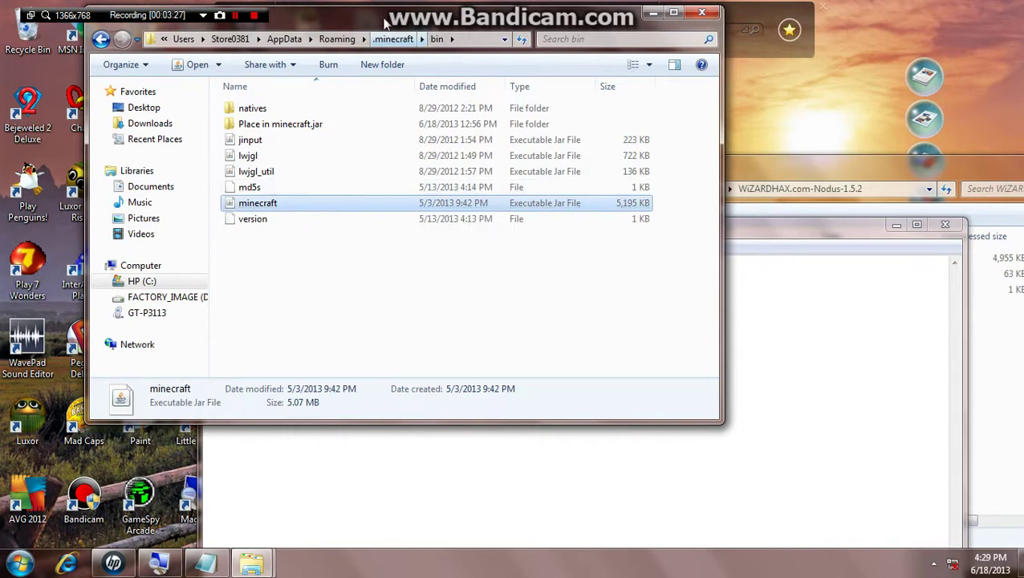
pyautogui.moveTo(382, 15); pyautogui.dragTo(272, 67)
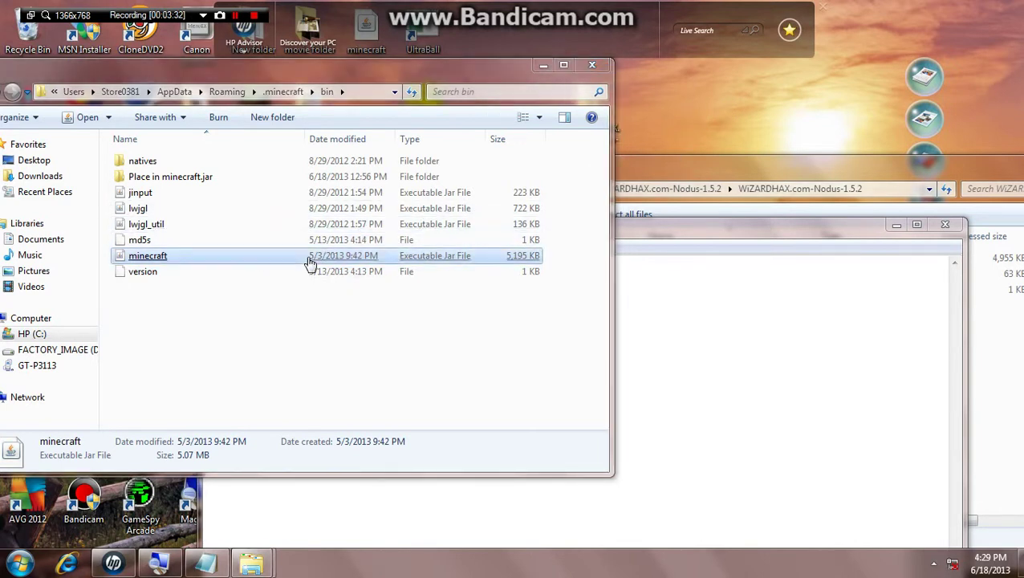
pyautogui.moveTo(802, 228); pyautogui.dragTo(847, 217)
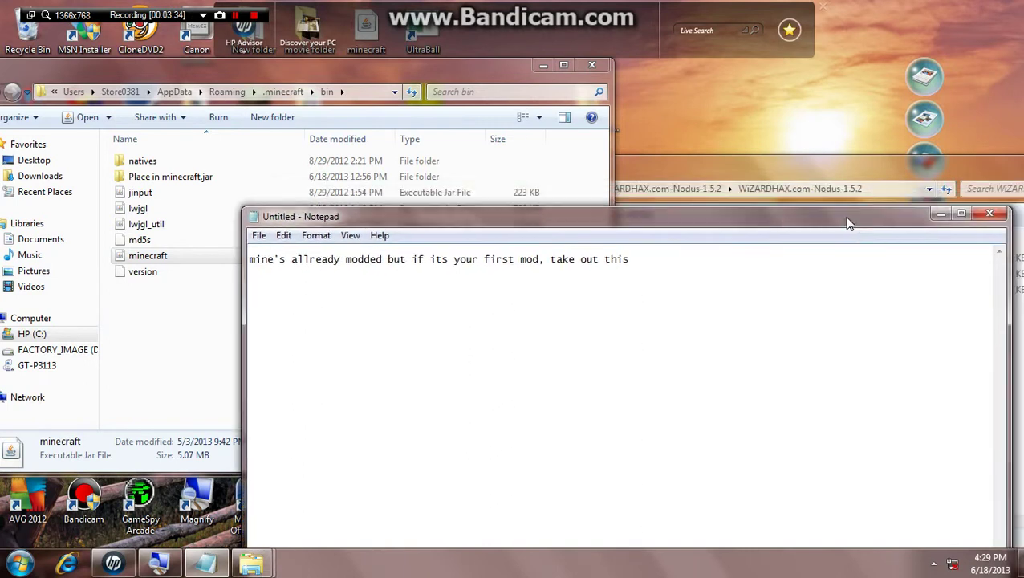
# Step: Move the minecraft jar from the bin folder to the desktop, keeping both files
pyautogui.moveTo(676, 223); pyautogui.dragTo(497, 321)
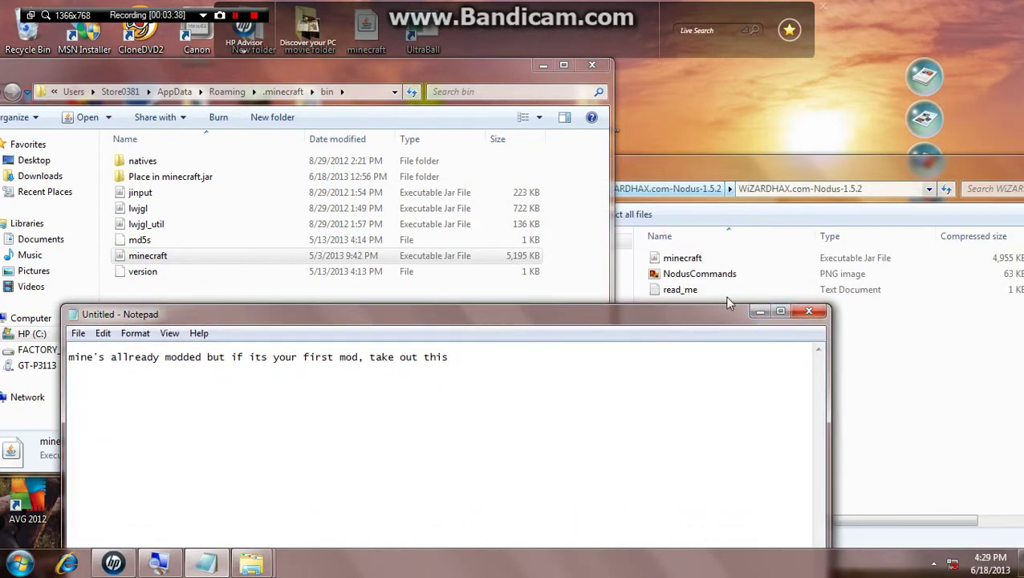
pyautogui.moveTo(259, 256); pyautogui.dragTo(803, 117)
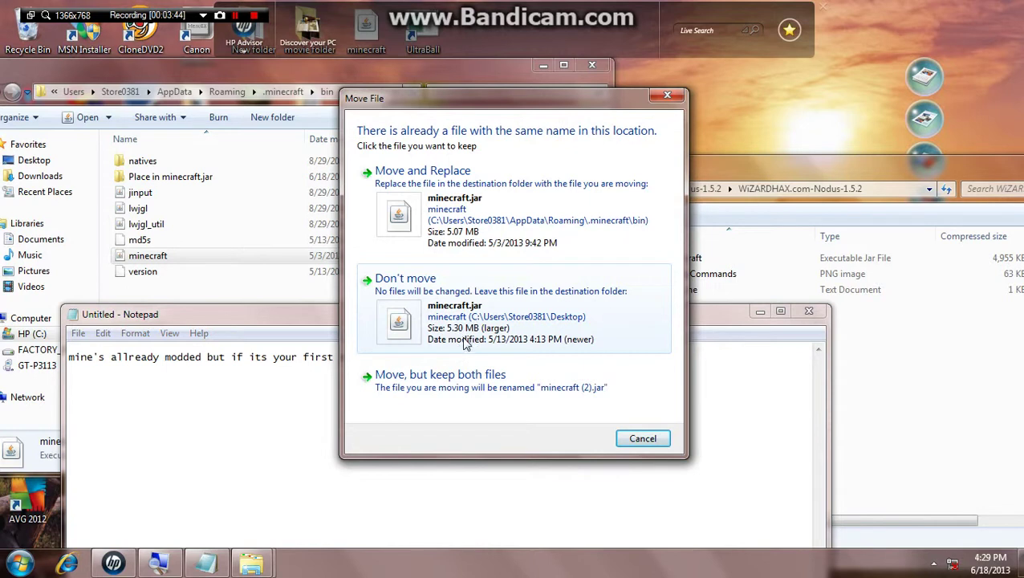
pyautogui.click(453, 393)
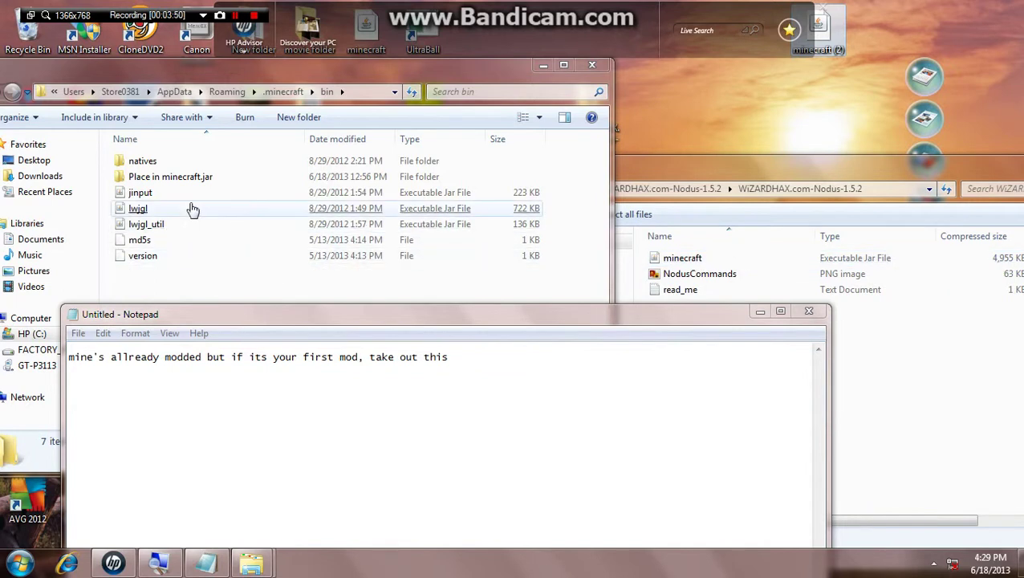
# Step: Copy the Nodus minecraft jar from the archive into bin and note "and there its modded" in Notepad
pyautogui.moveTo(672, 321); pyautogui.dragTo(700, 390)
pyautogui.click(707, 258)
pyautogui.moveTo(707, 259); pyautogui.dragTo(247, 234)
pyautogui.click(693, 360)
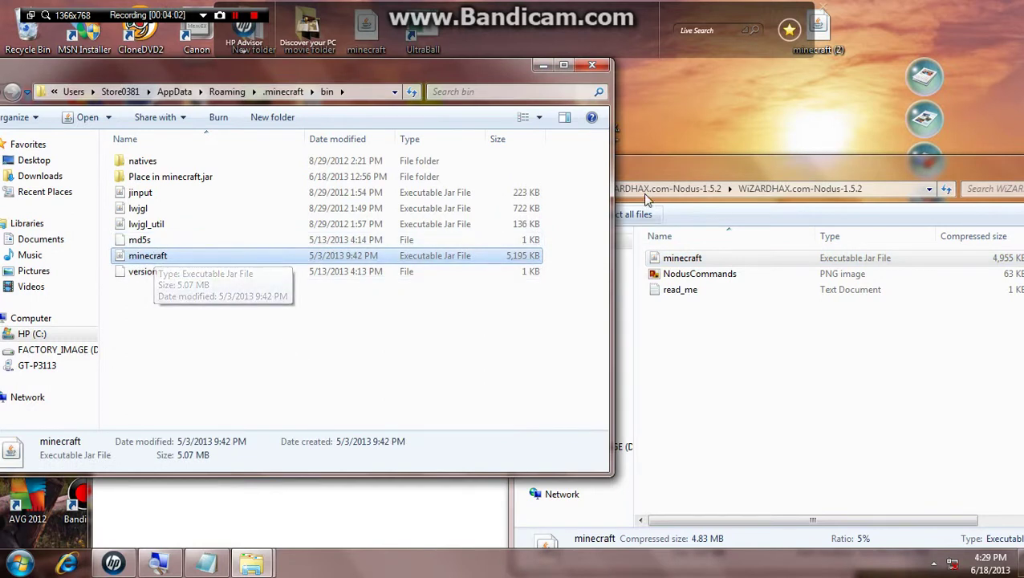
pyautogui.click(388, 489)
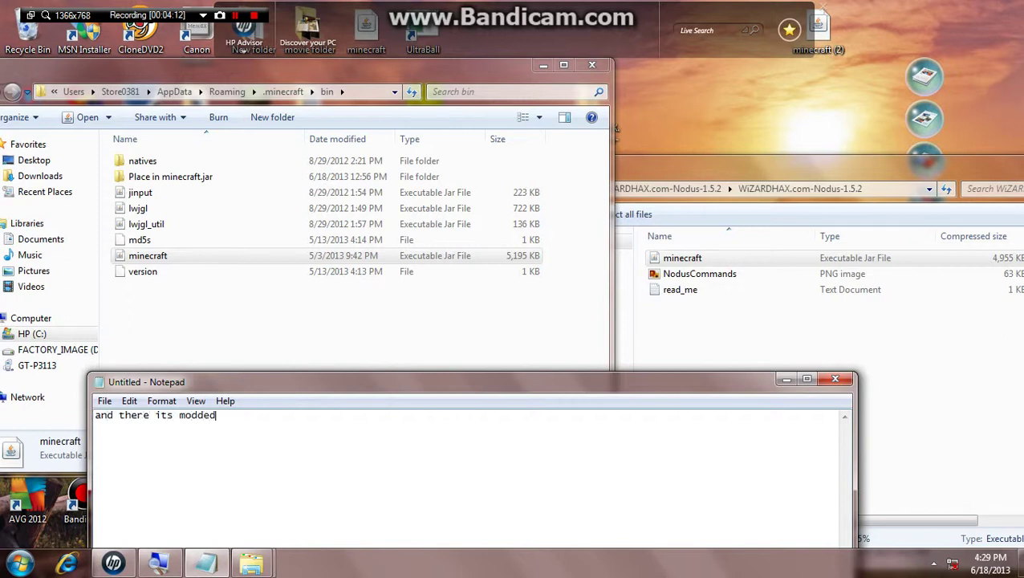
pyautogui.moveTo(721, 377); pyautogui.dragTo(757, 358)
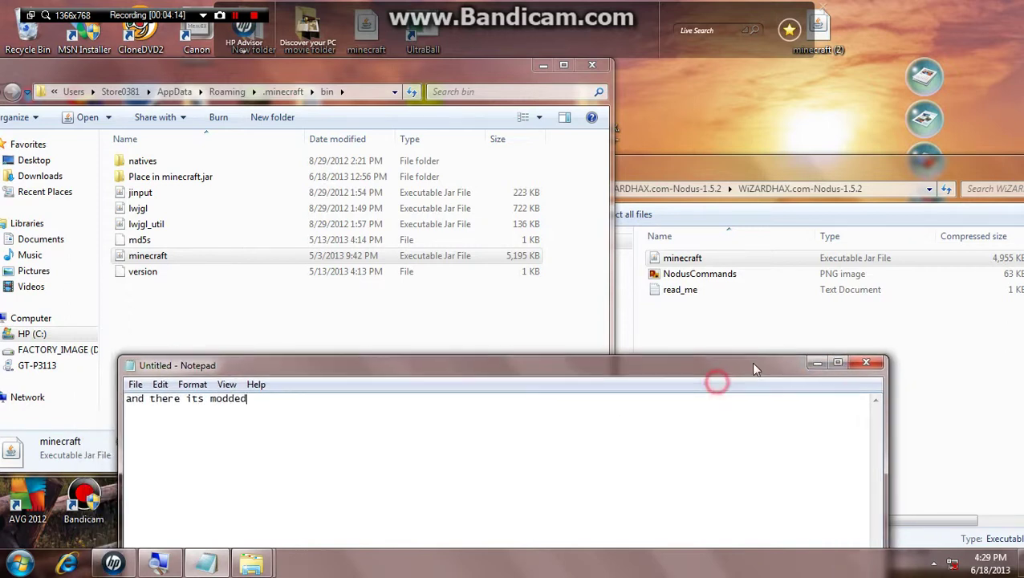
# Step: Delete the minecraft jar from bin, move minecraft (2) from the desktop back into it and close the folder
pyautogui.click(208, 263)
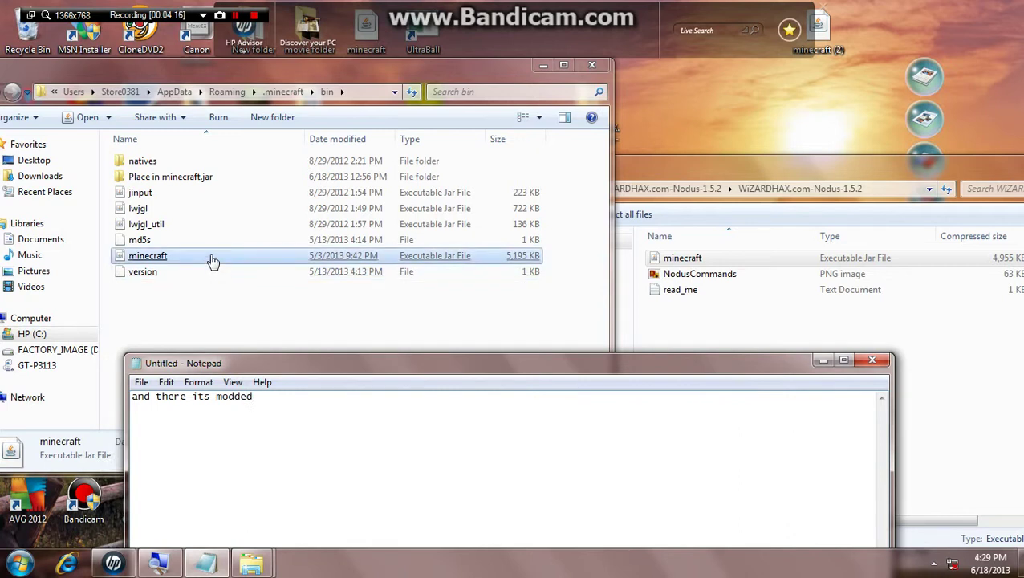
pyautogui.rightClick(212, 262)
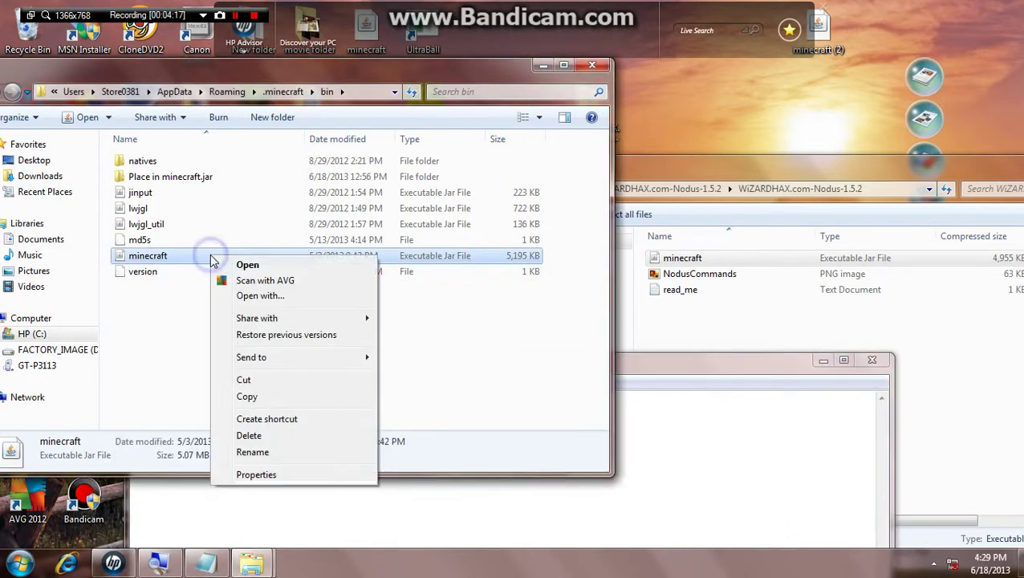
pyautogui.click(267, 434)
pyautogui.click(573, 343)
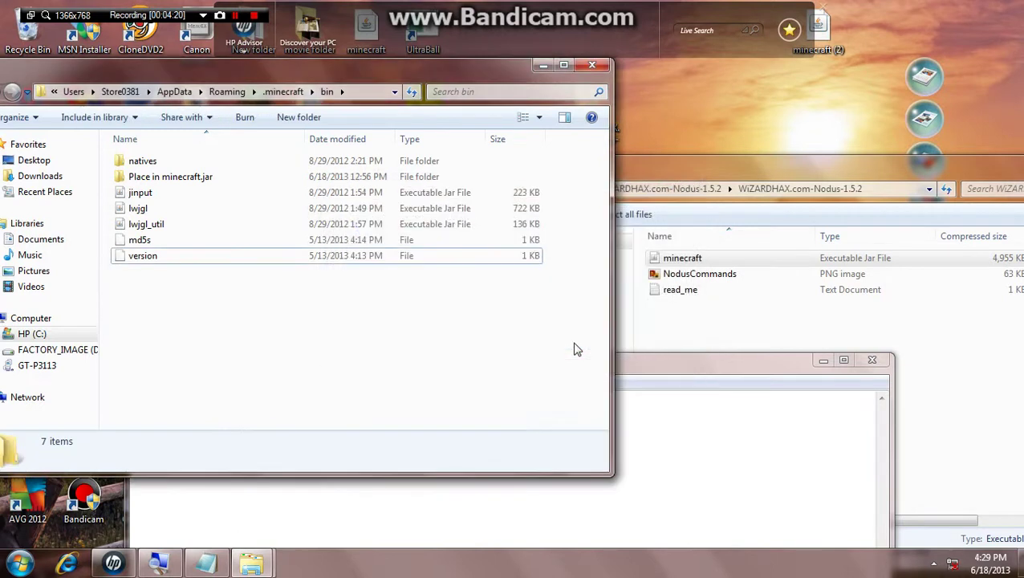
pyautogui.moveTo(830, 28); pyautogui.dragTo(393, 349)
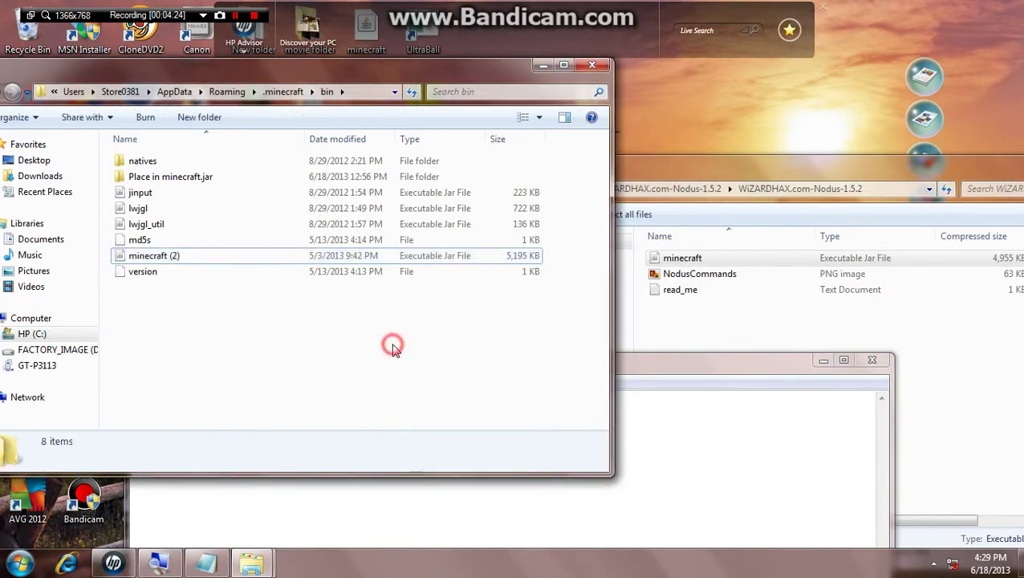
pyautogui.click(602, 66)
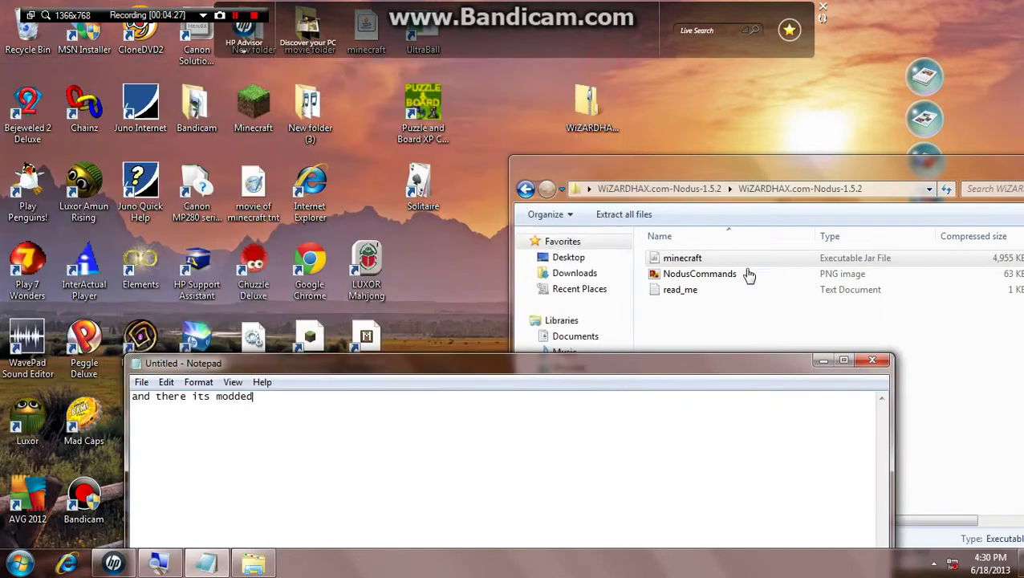
# Step: Open the Minecraft launcher, close the WiZARDHAX.com-Nodus-1.5.2 window and start the game in offline mode
pyautogui.doubleClick(271, 105)
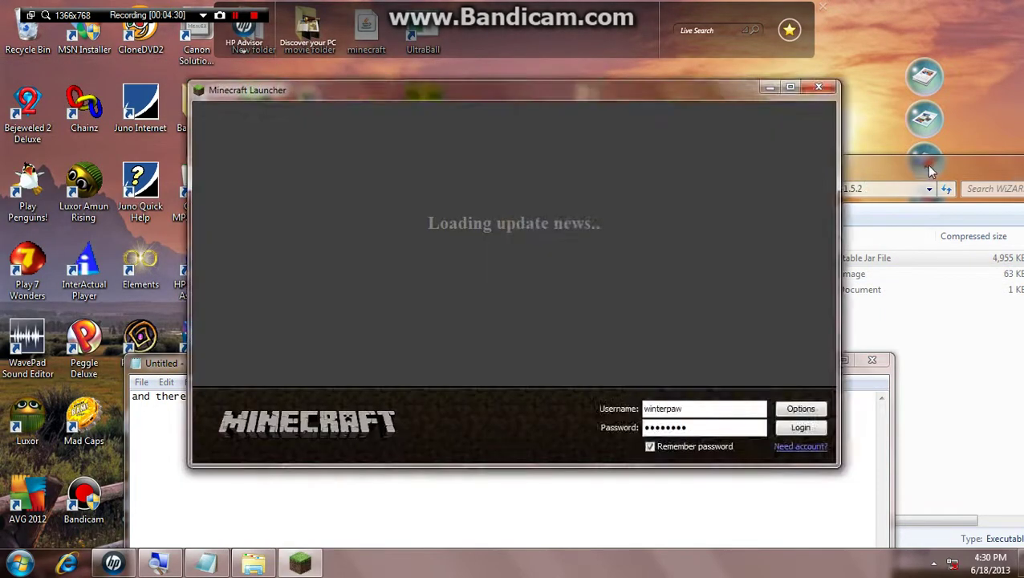
pyautogui.click(929, 167)
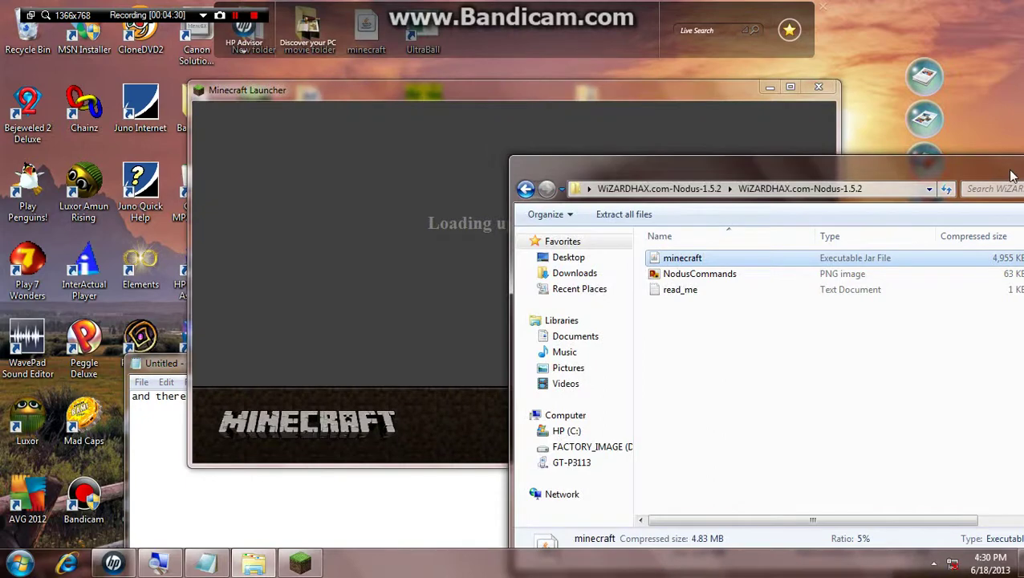
pyautogui.moveTo(1007, 168); pyautogui.dragTo(768, 178)
pyautogui.click(885, 172)
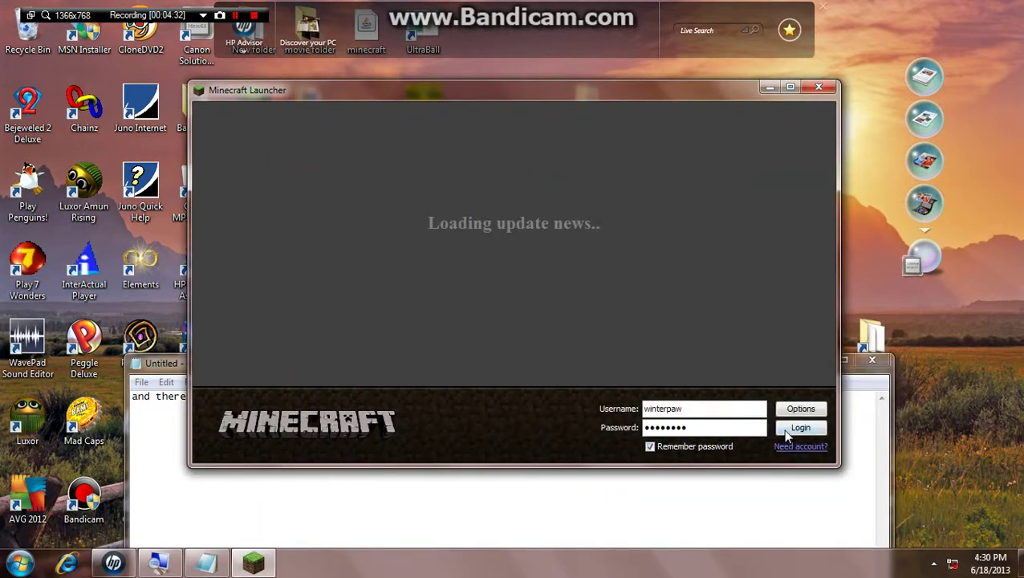
pyautogui.click(786, 433)
pyautogui.click(789, 434)
# Step: Close Notepad without saving the note and close the Minecraft window
pyautogui.click(872, 360)
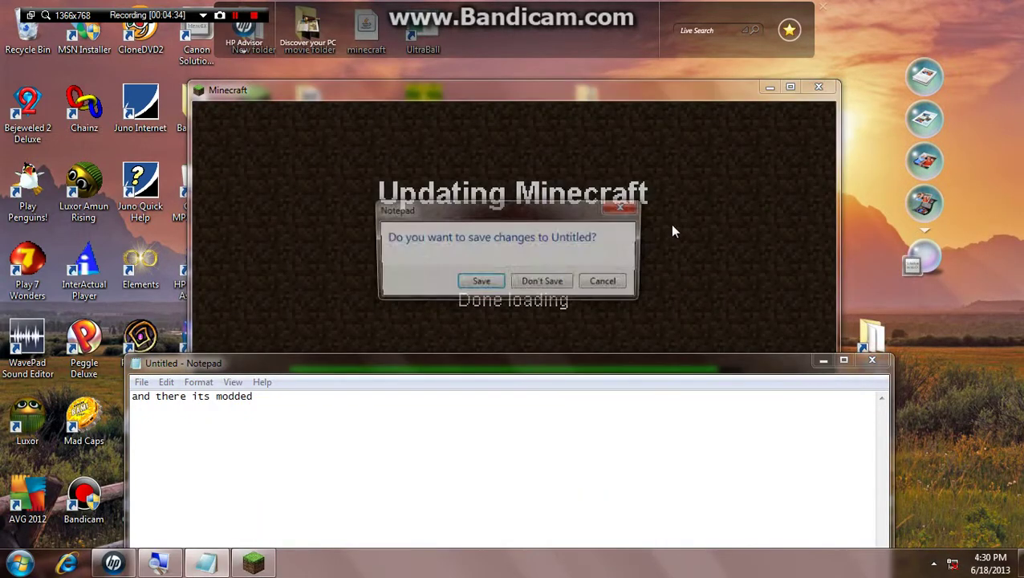
pyautogui.click(529, 286)
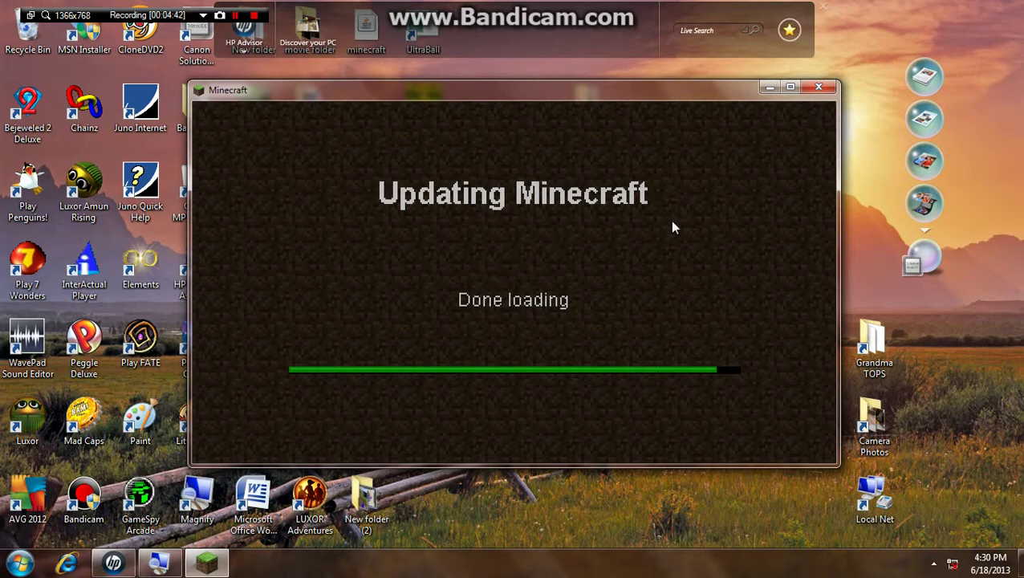
pyautogui.moveTo(604, 96); pyautogui.dragTo(630, 245)
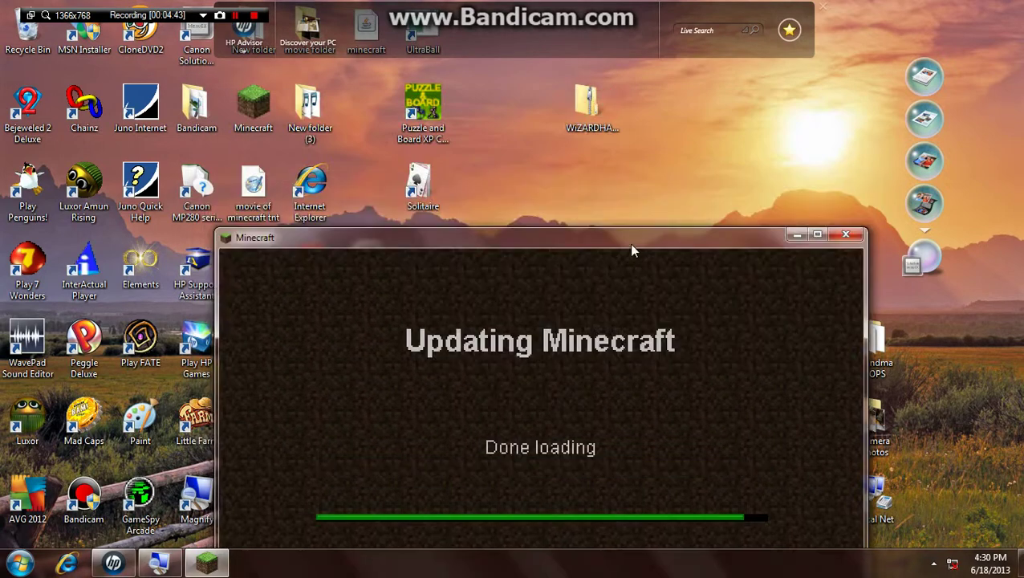
pyautogui.click(816, 234)
pyautogui.click(1008, 7)
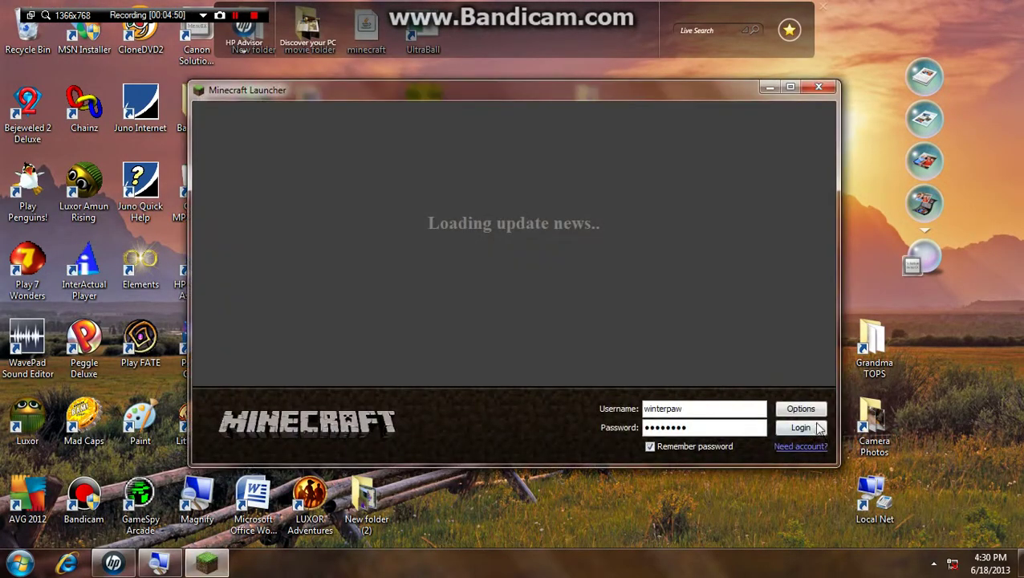
# Step: Try to start Minecraft offline again from the launcher, and close its window
pyautogui.click(814, 426)
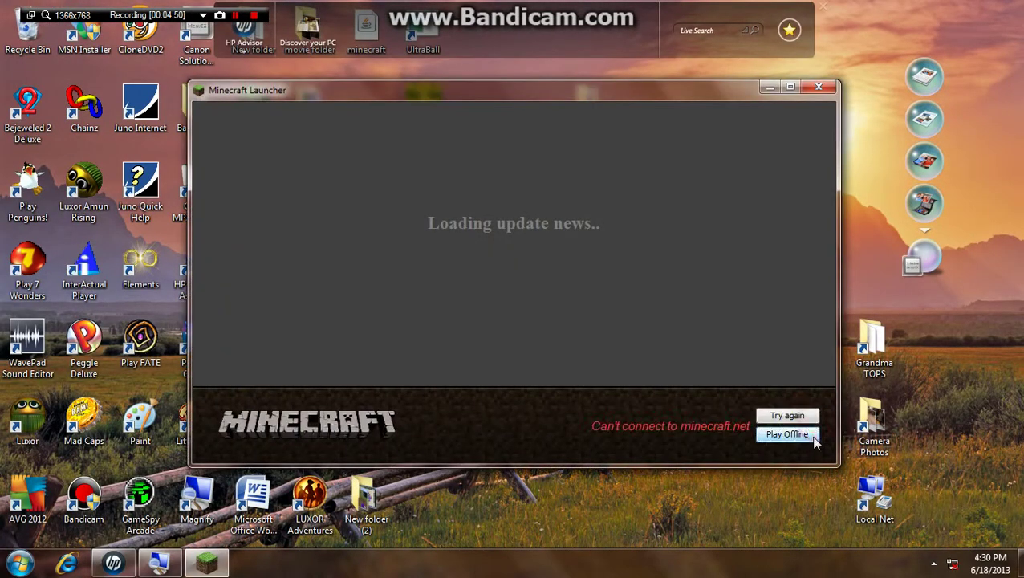
pyautogui.click(814, 439)
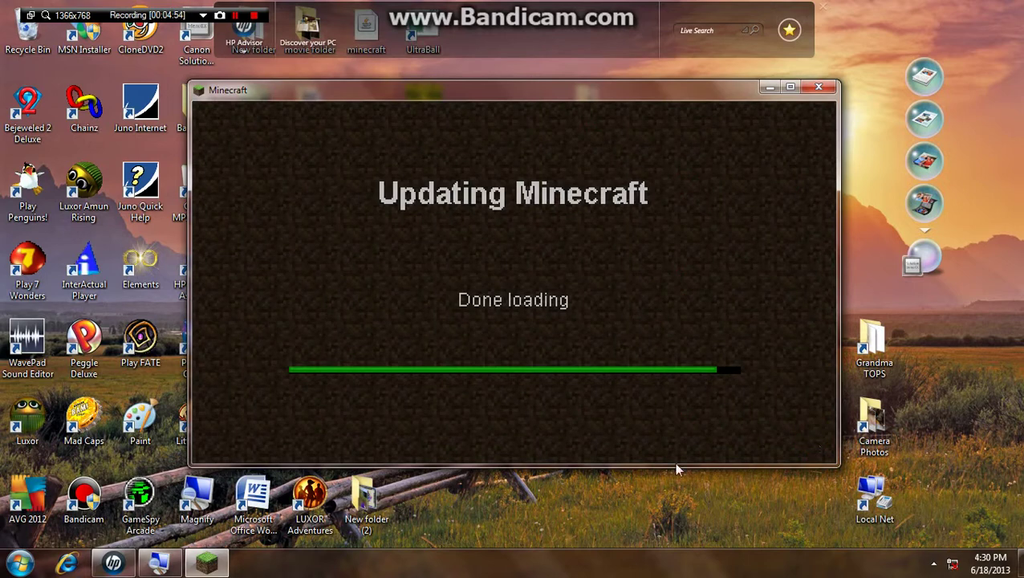
pyautogui.click(816, 90)
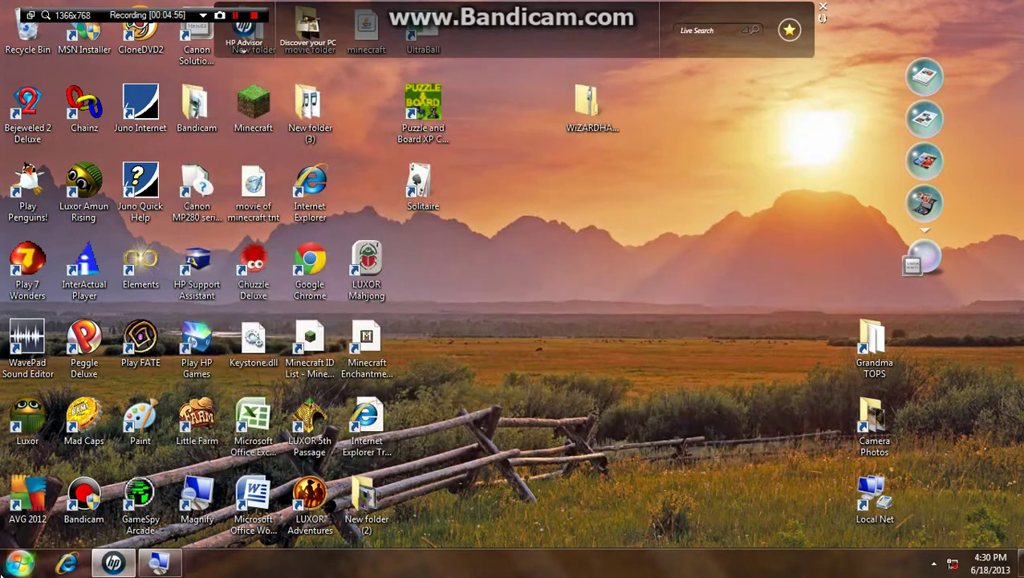
pyautogui.click(11, 563)
pyautogui.click(35, 523)
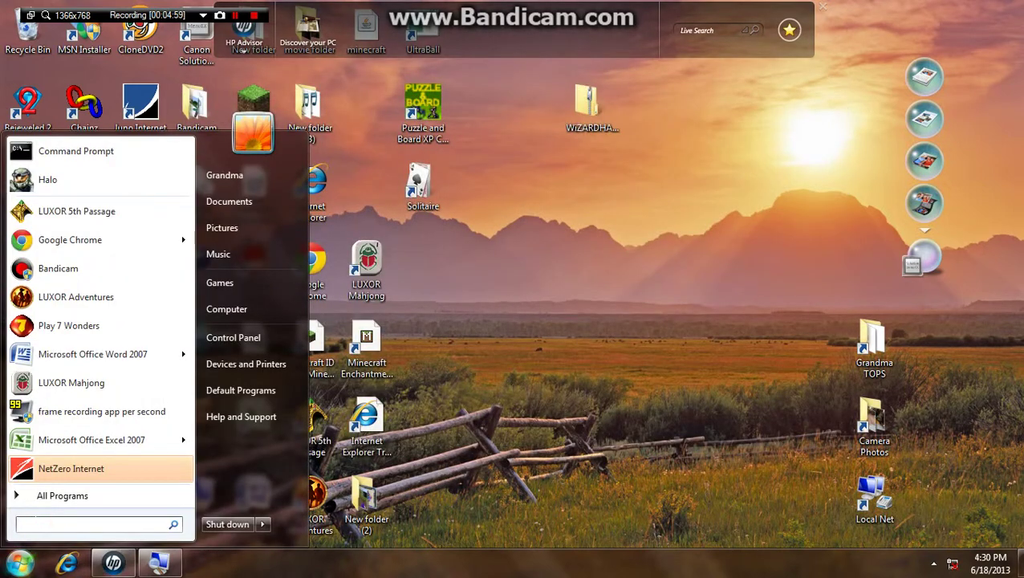
pyautogui.click(518, 335)
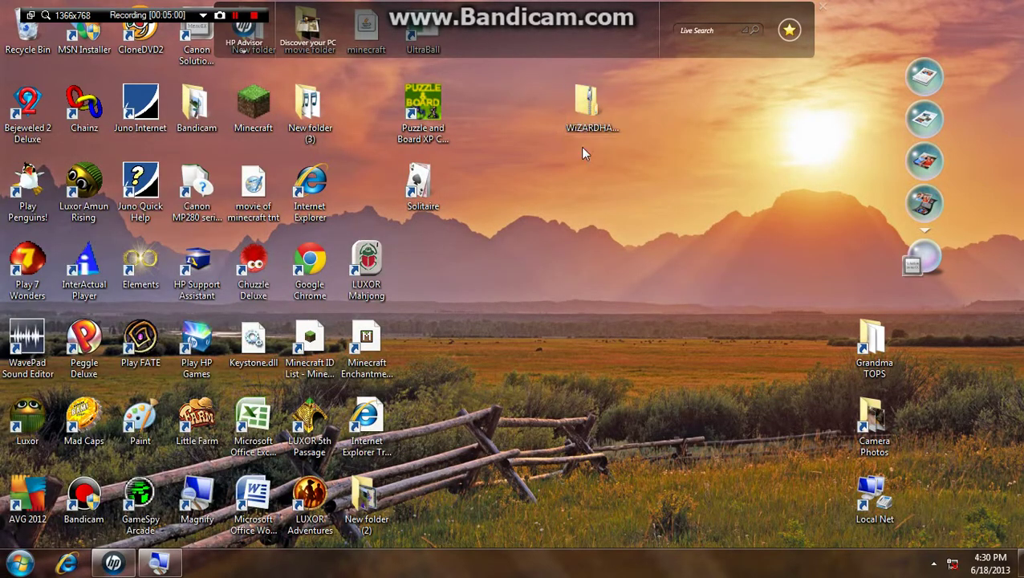
# Step: Open the WiZARDHAX archive on the desktop and its inner WiZARDHAX.com-Nodus-1.5.2 folder
pyautogui.doubleClick(582, 143)
pyautogui.doubleClick(522, 238)
# Step: Search Windows for %appdata%, open the Roaming folder and go into .minecraft
pyautogui.click(20, 562)
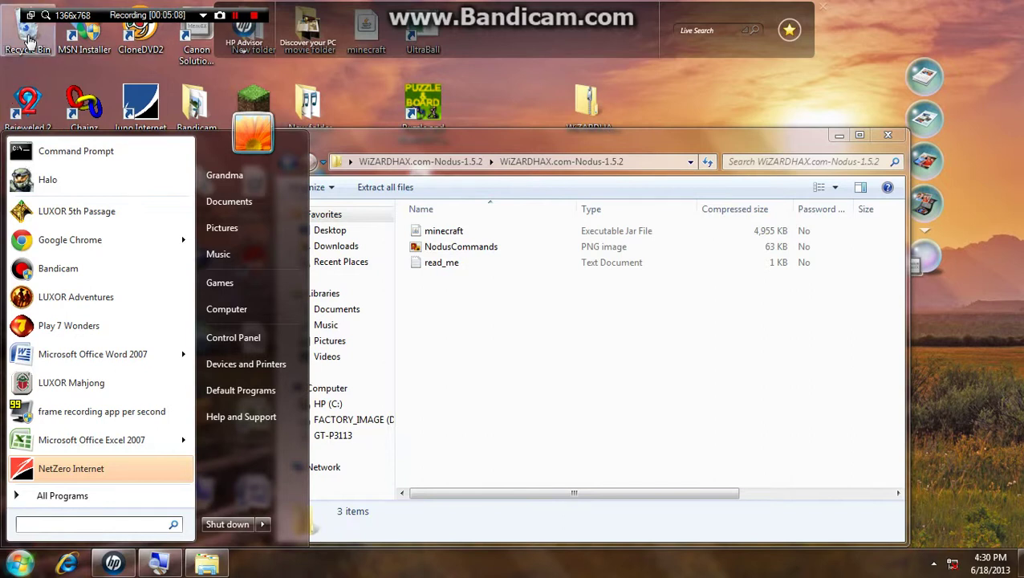
pyautogui.click(40, 496)
pyautogui.click(44, 524)
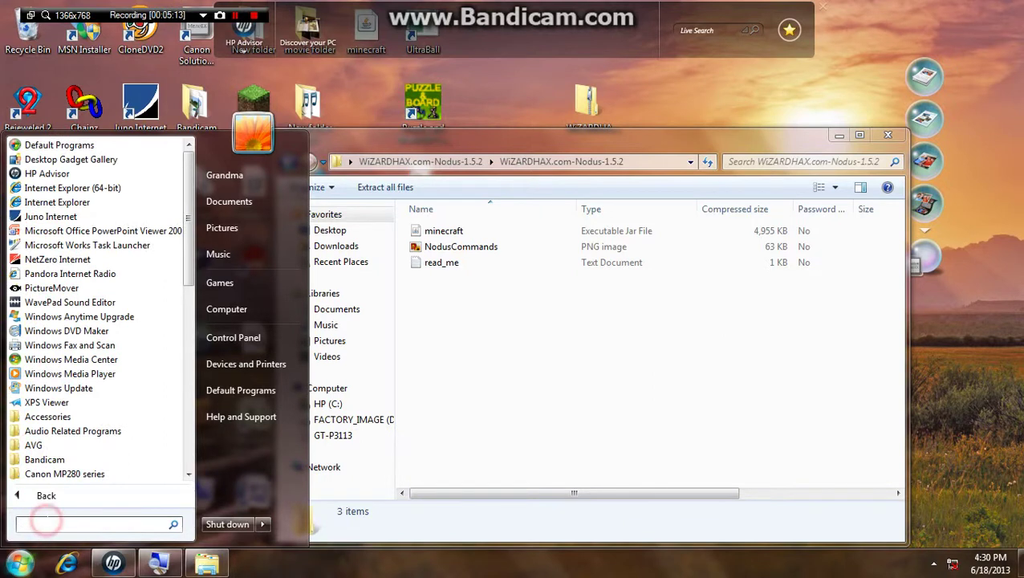
pyautogui.write('%app')
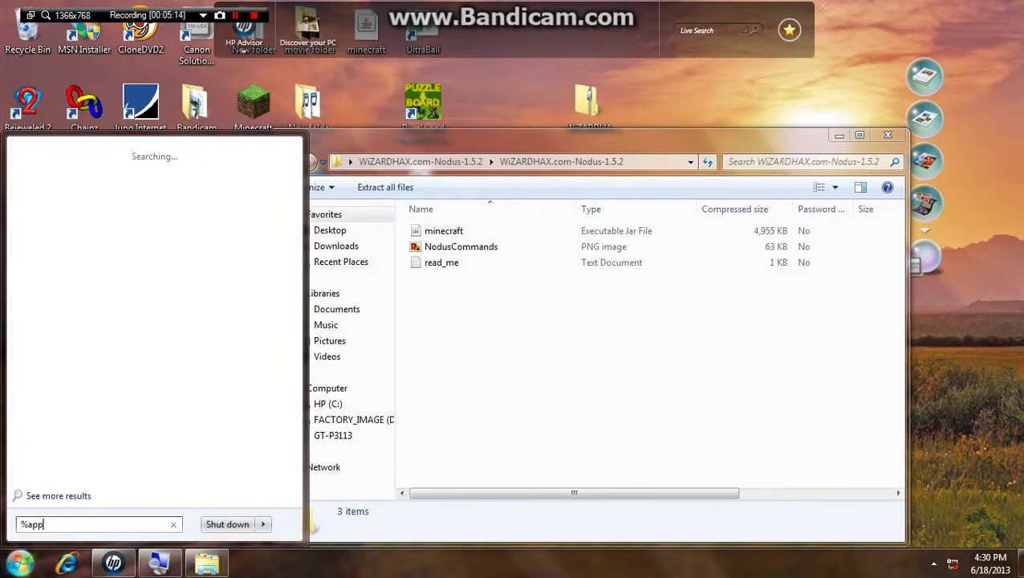
pyautogui.write('data%')
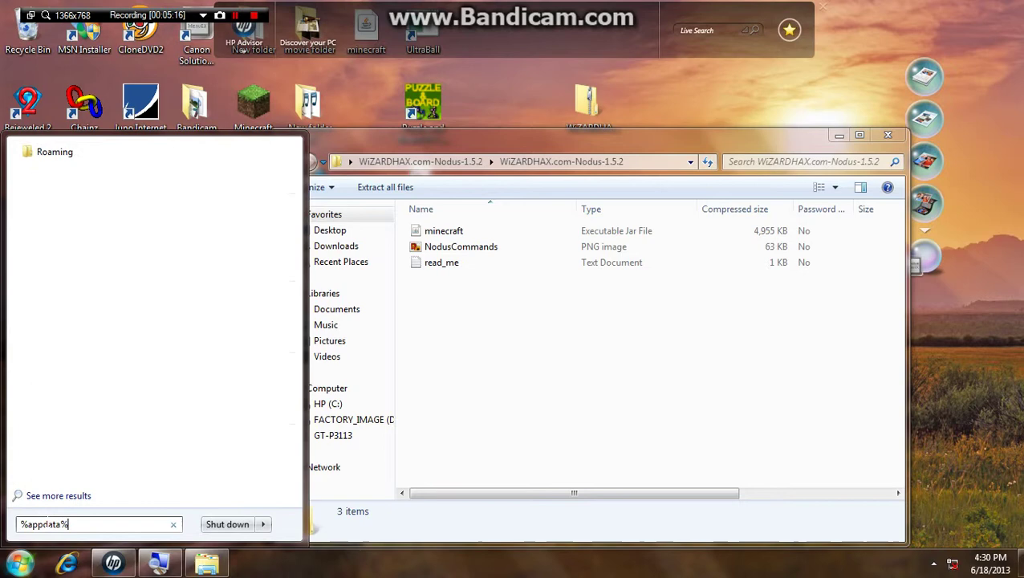
pyautogui.click(87, 157)
pyautogui.doubleClick(465, 231)
# Step: Arrange the .minecraft and Nodus archive windows side by side and open the bin folder
pyautogui.moveTo(588, 140); pyautogui.dragTo(2, 142)
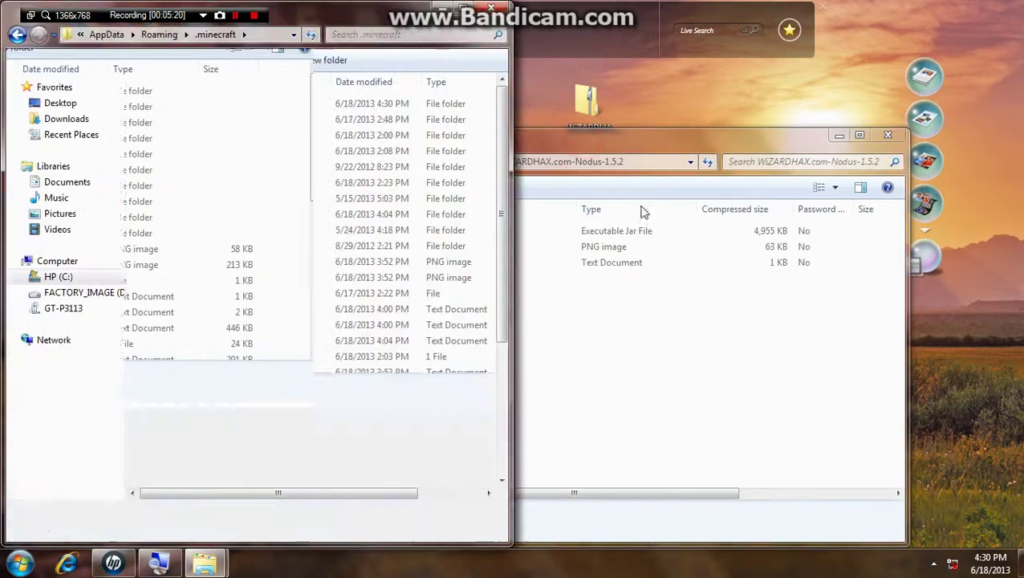
pyautogui.moveTo(682, 138); pyautogui.dragTo(1022, 142)
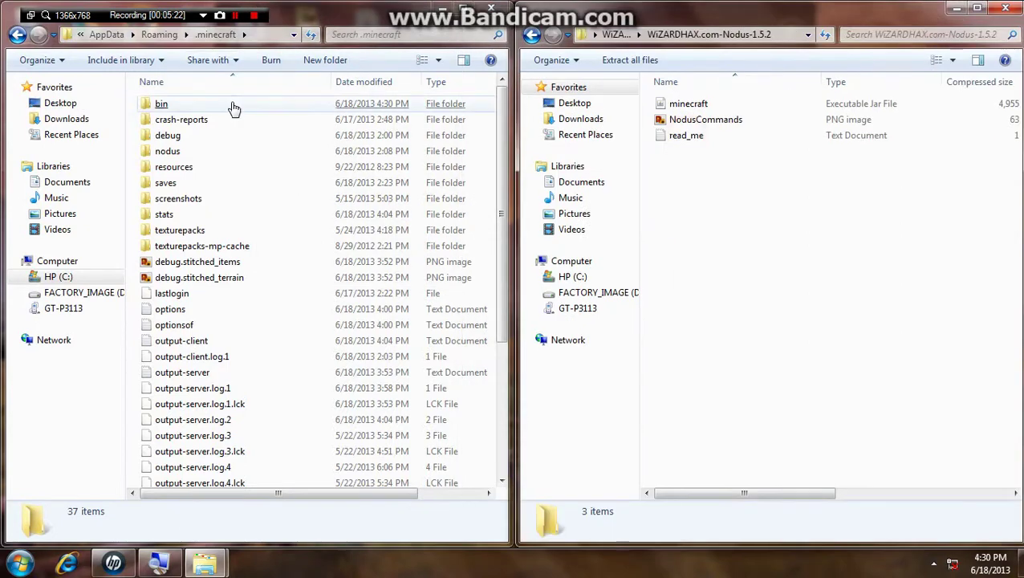
pyautogui.doubleClick(228, 104)
# Step: Delete minecraft (2) from bin and copy the Nodus minecraft jar from the archive into it
pyautogui.rightClick(193, 200)
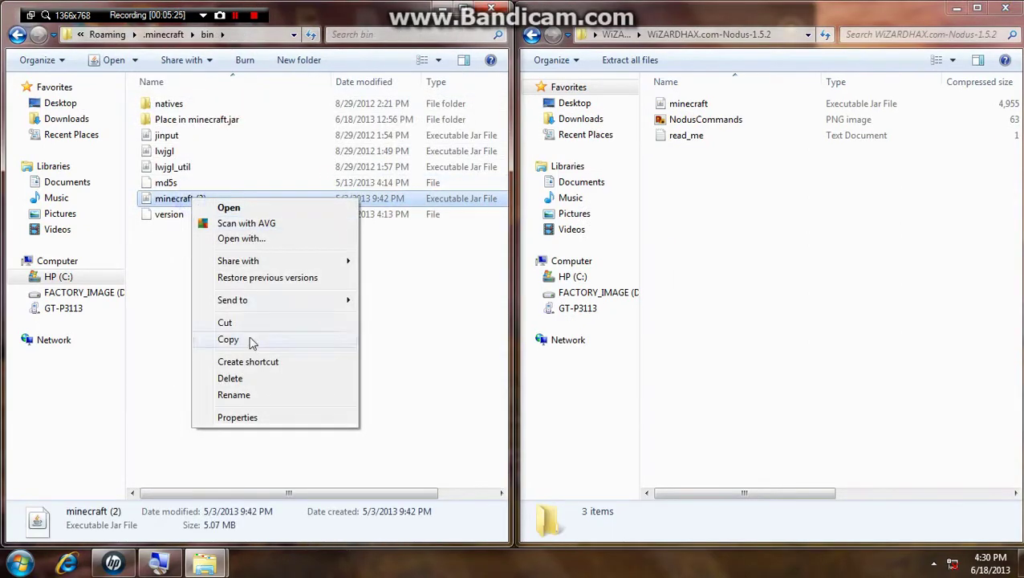
pyautogui.click(241, 378)
pyautogui.click(580, 343)
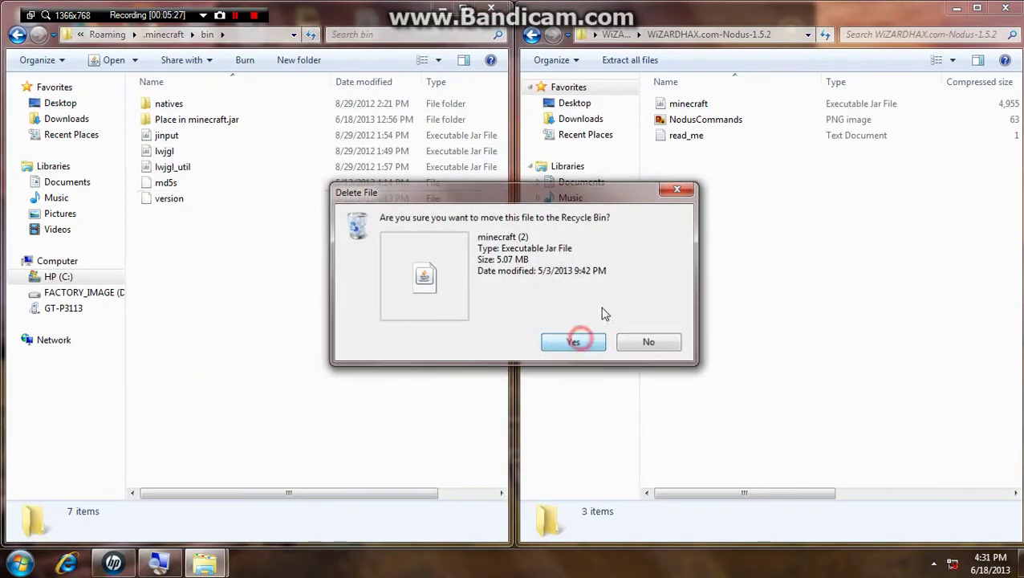
pyautogui.moveTo(682, 108); pyautogui.dragTo(293, 327)
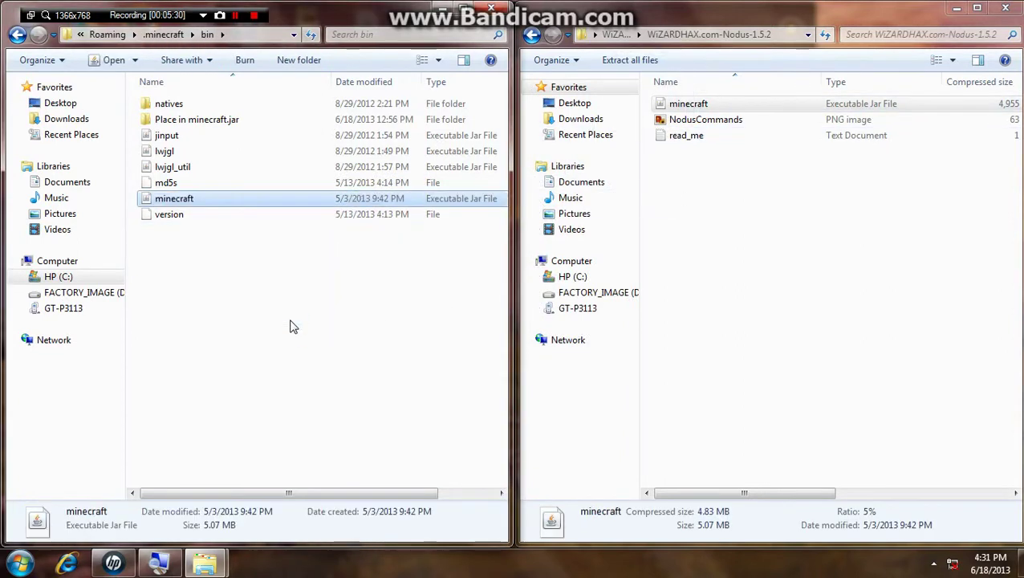
# Step: Close both folder windows and launch Minecraft from the desktop through its launcher
pyautogui.click(1006, 9)
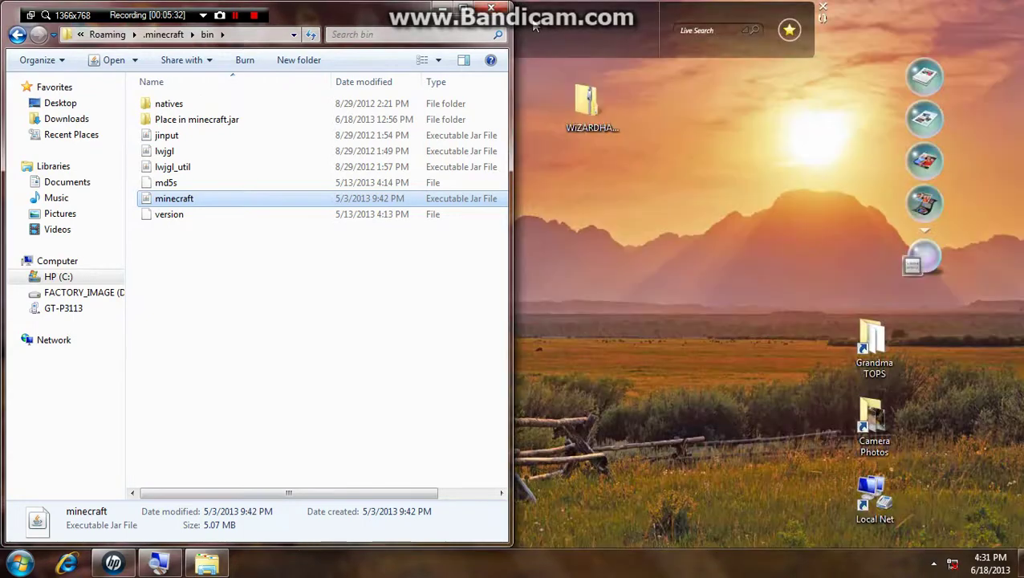
pyautogui.click(491, 8)
pyautogui.click(252, 108)
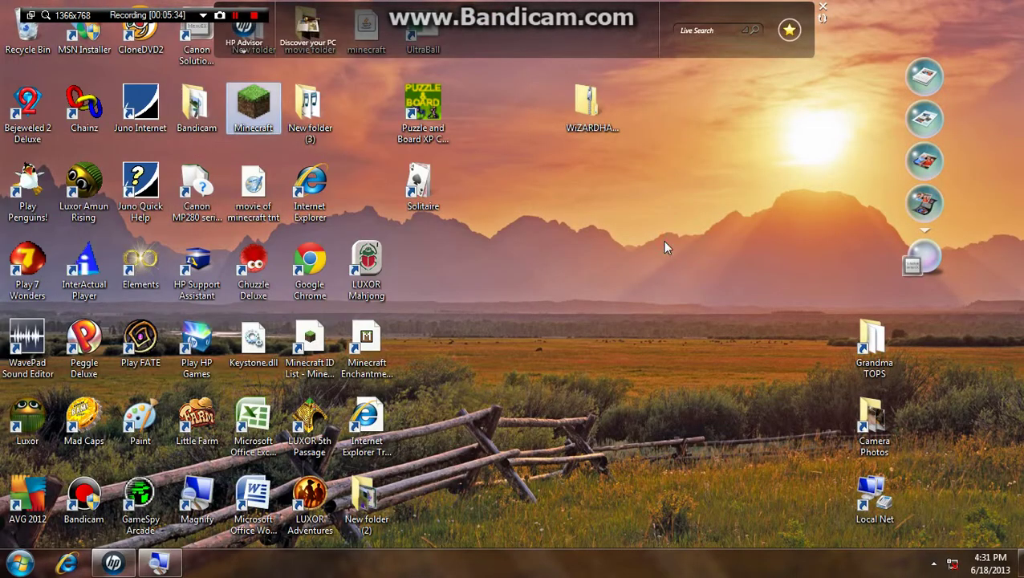
pyautogui.press('Return')
pyautogui.click(793, 426)
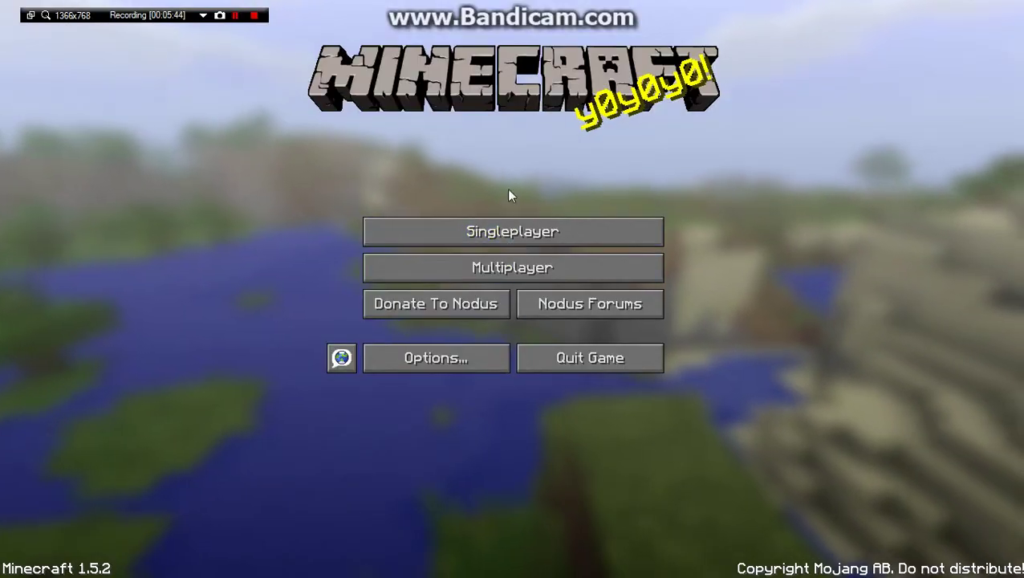
# Step: Check the multiplayer server list and load the singleplayer world New Worldnodus test
pyautogui.click(463, 271)
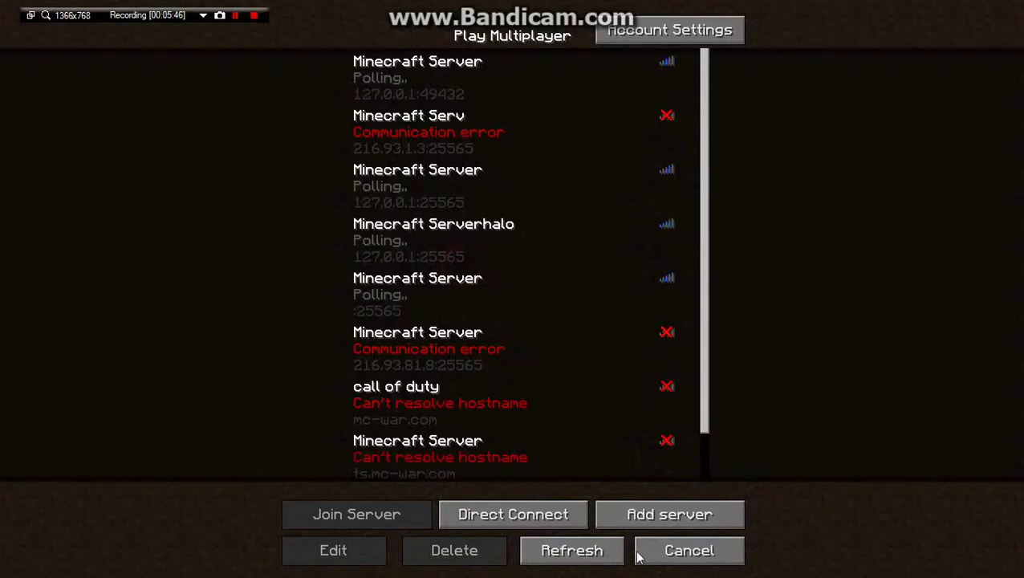
pyautogui.click(669, 552)
pyautogui.click(521, 228)
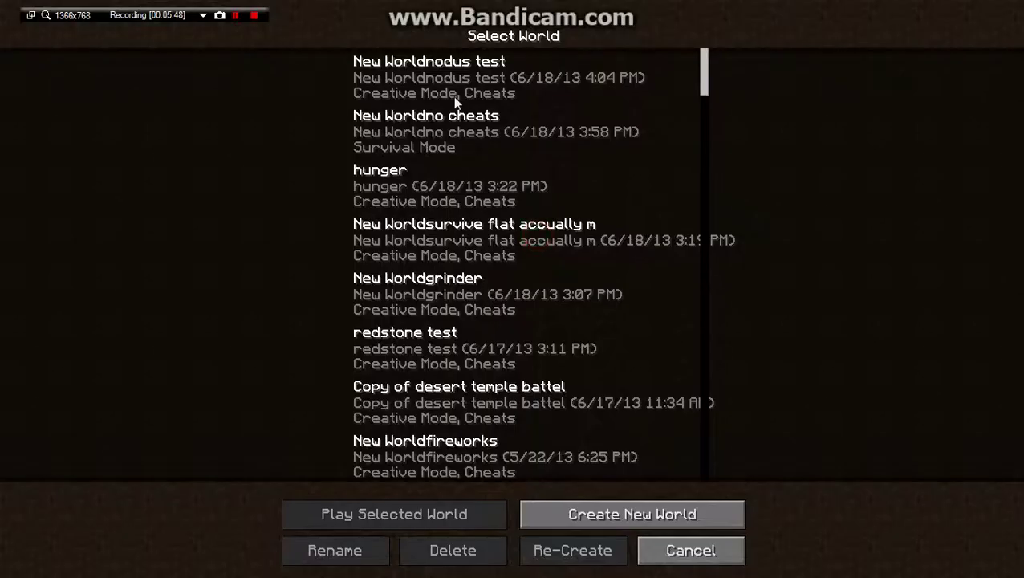
pyautogui.click(453, 86)
pyautogui.click(418, 510)
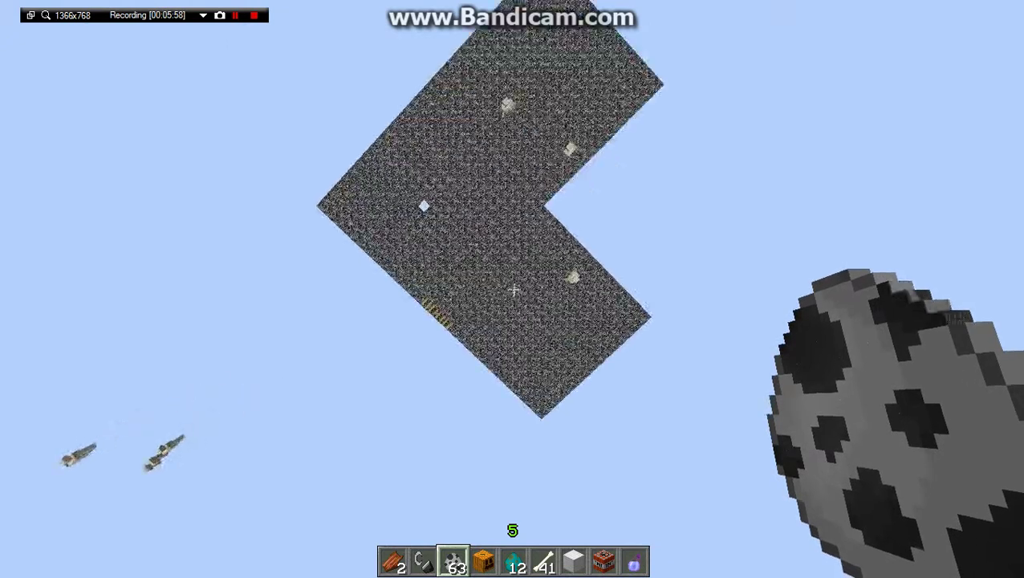
# Step: Bring up the Nodus mod overlay with its World mod list in the game and close it again
pyautogui.press('Shift_R')
pyautogui.press('Up')
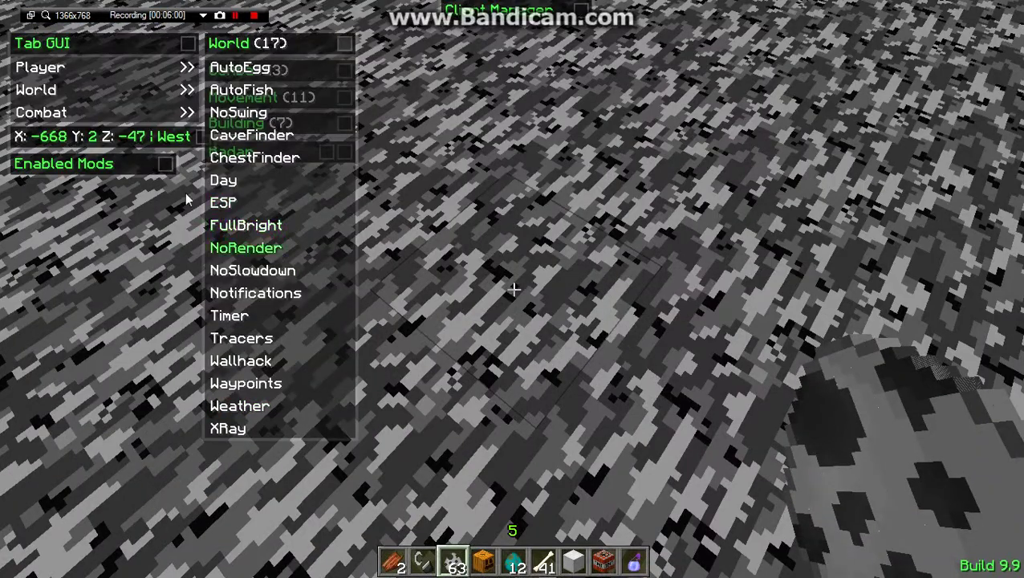
pyautogui.press('Escape')
pyautogui.press('`')
pyautogui.press('Escape')
# Step: Move across the bedrock area among the skeletons and use the held spawn egg
pyautogui.rightClick(513, 290)
pyautogui.press('w')
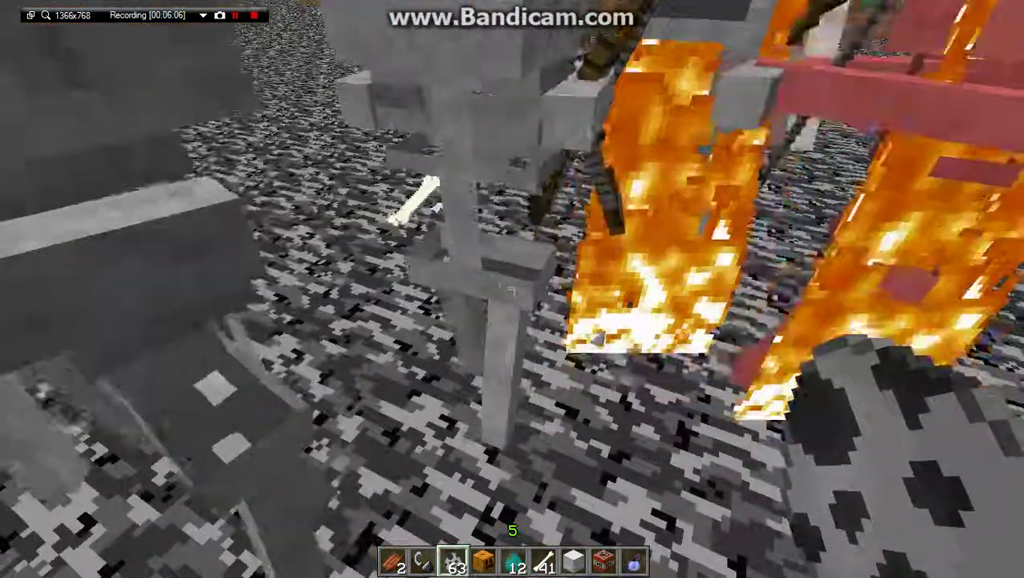
pyautogui.press('space')
pyautogui.press('w')
pyautogui.rightClick(513, 290)
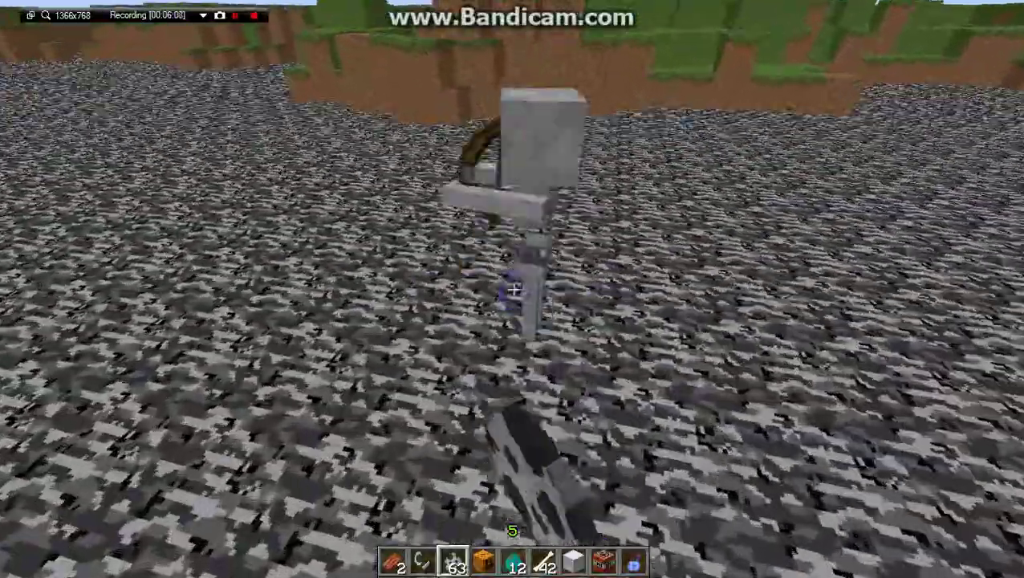
pyautogui.press('space')
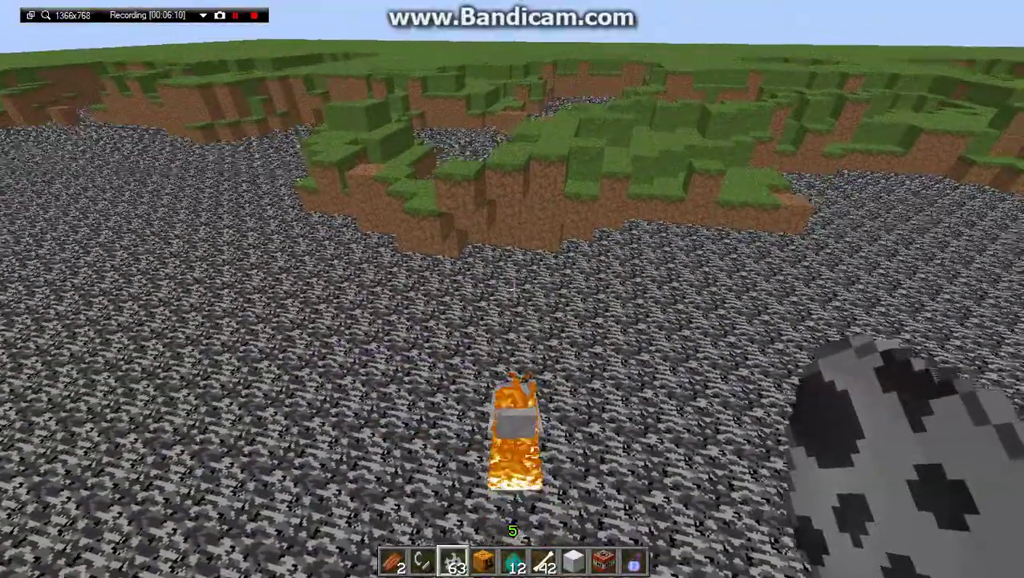
# Step: Pause the game, switch it from fullscreen to a maximized window and resume playing
pyautogui.press('Escape')
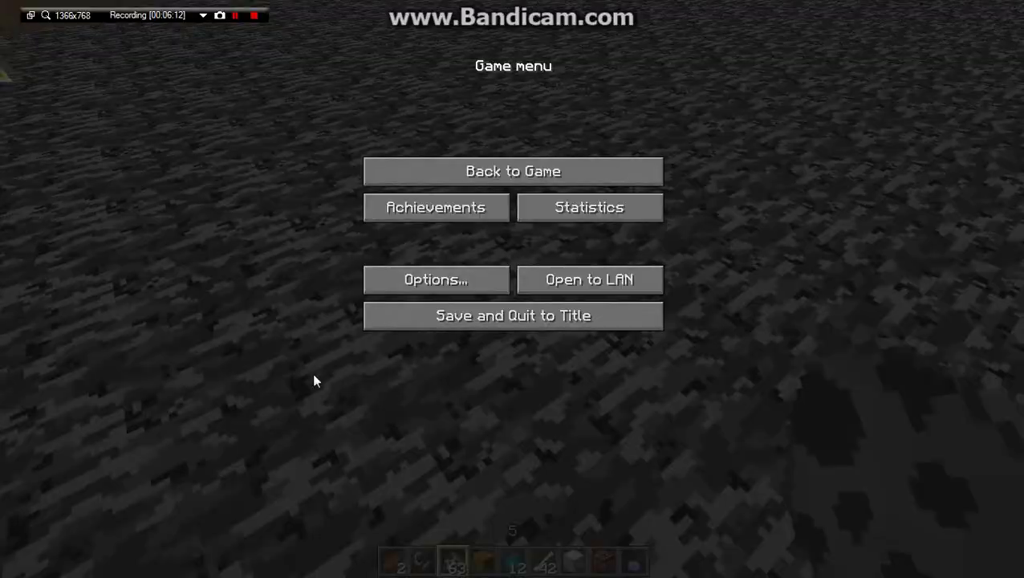
pyautogui.click(372, 279)
pyautogui.click(377, 247)
pyautogui.press('Escape')
pyautogui.press('F11')
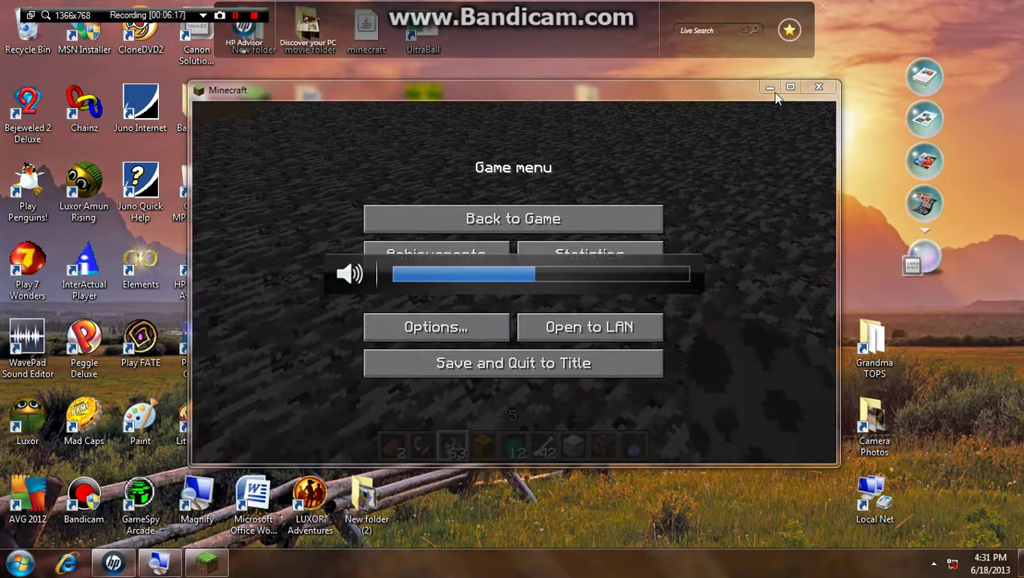
pyautogui.click(791, 87)
pyautogui.click(564, 167)
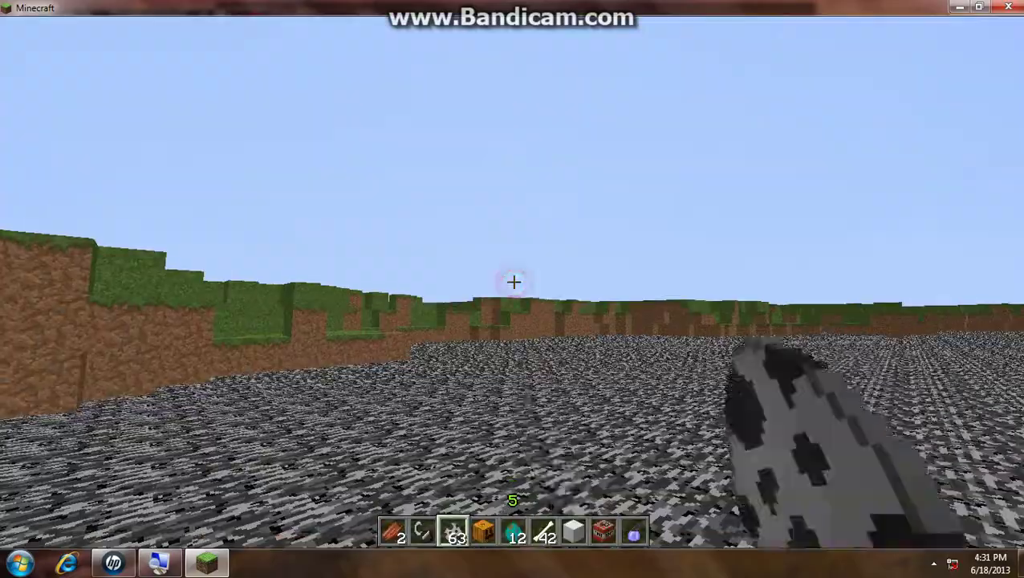
# Step: View the Nodus mod overlay in the windowed game and leave it for the game menu
pyautogui.press('shift')
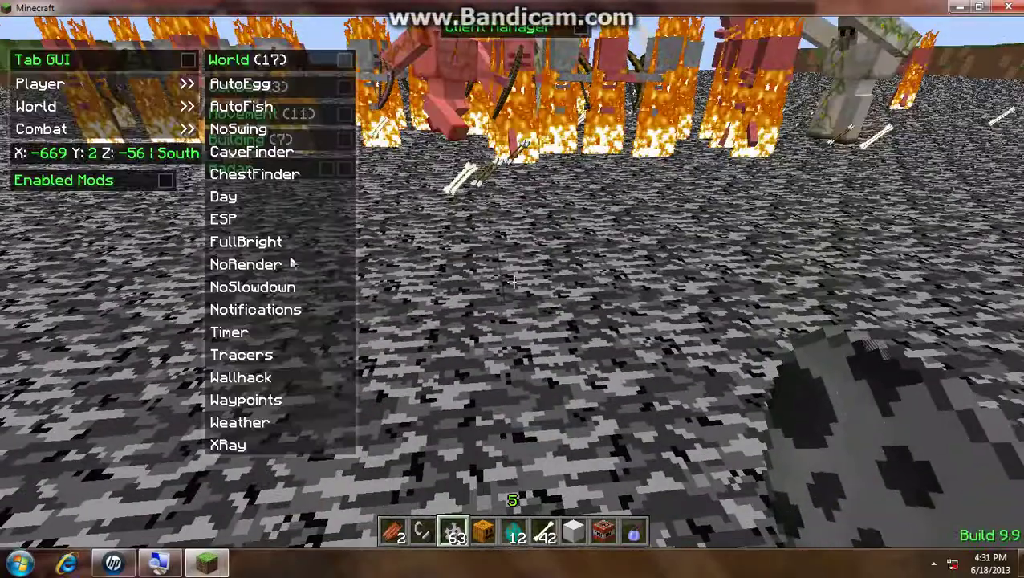
pyautogui.press('Escape')
pyautogui.press('Escape')
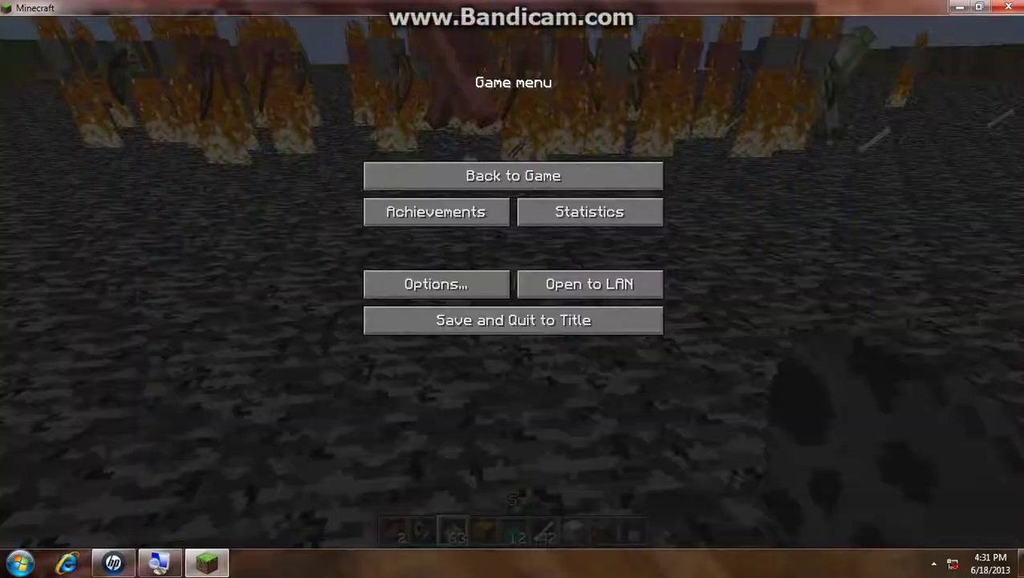
# Step: Close Minecraft and the Magnifier, leaving the desktop clear
pyautogui.click(1015, 6)
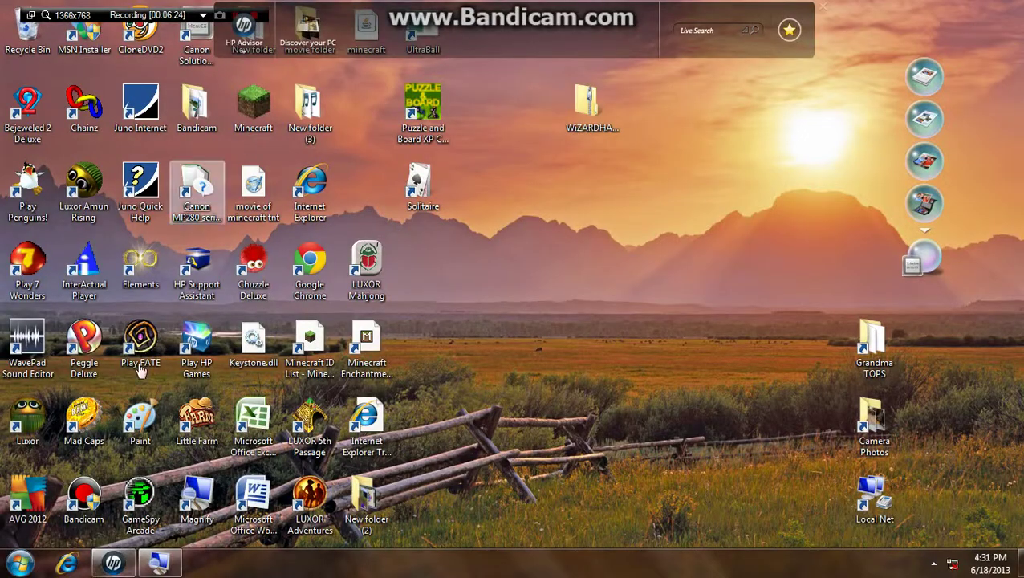
pyautogui.click(154, 564)
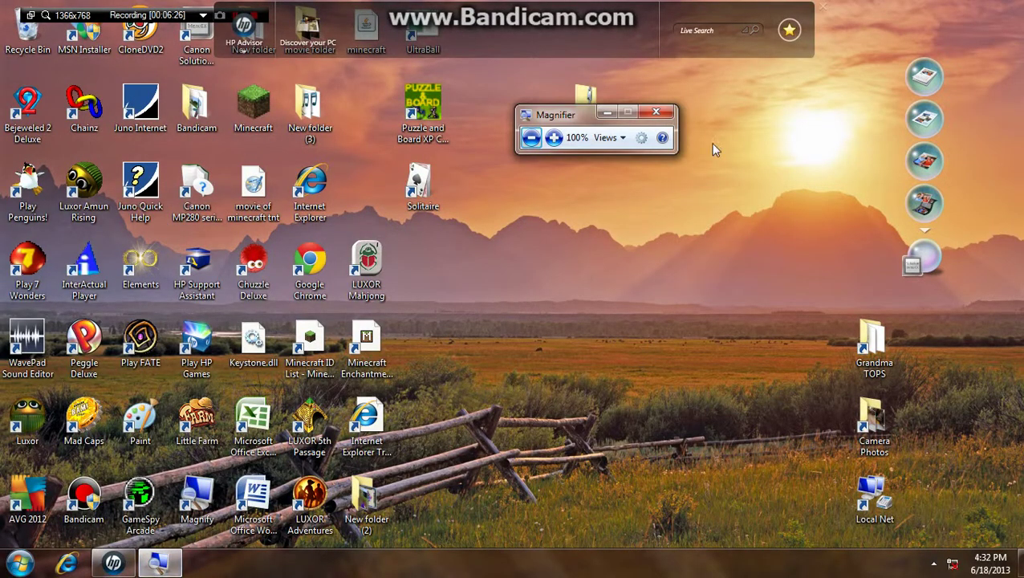
pyautogui.click(664, 117)
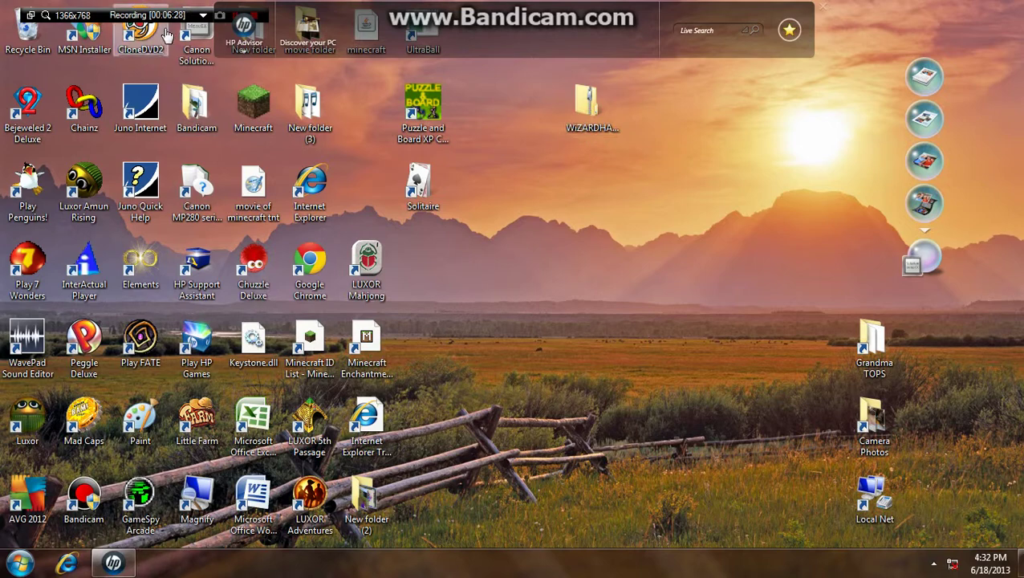
pyautogui.moveTo(161, 54); pyautogui.dragTo(553, 231)
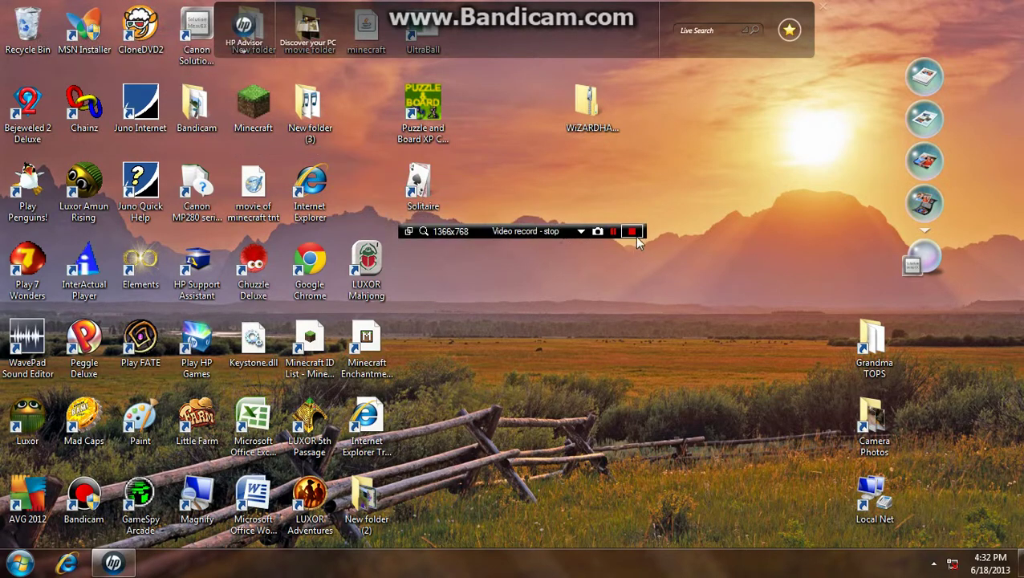